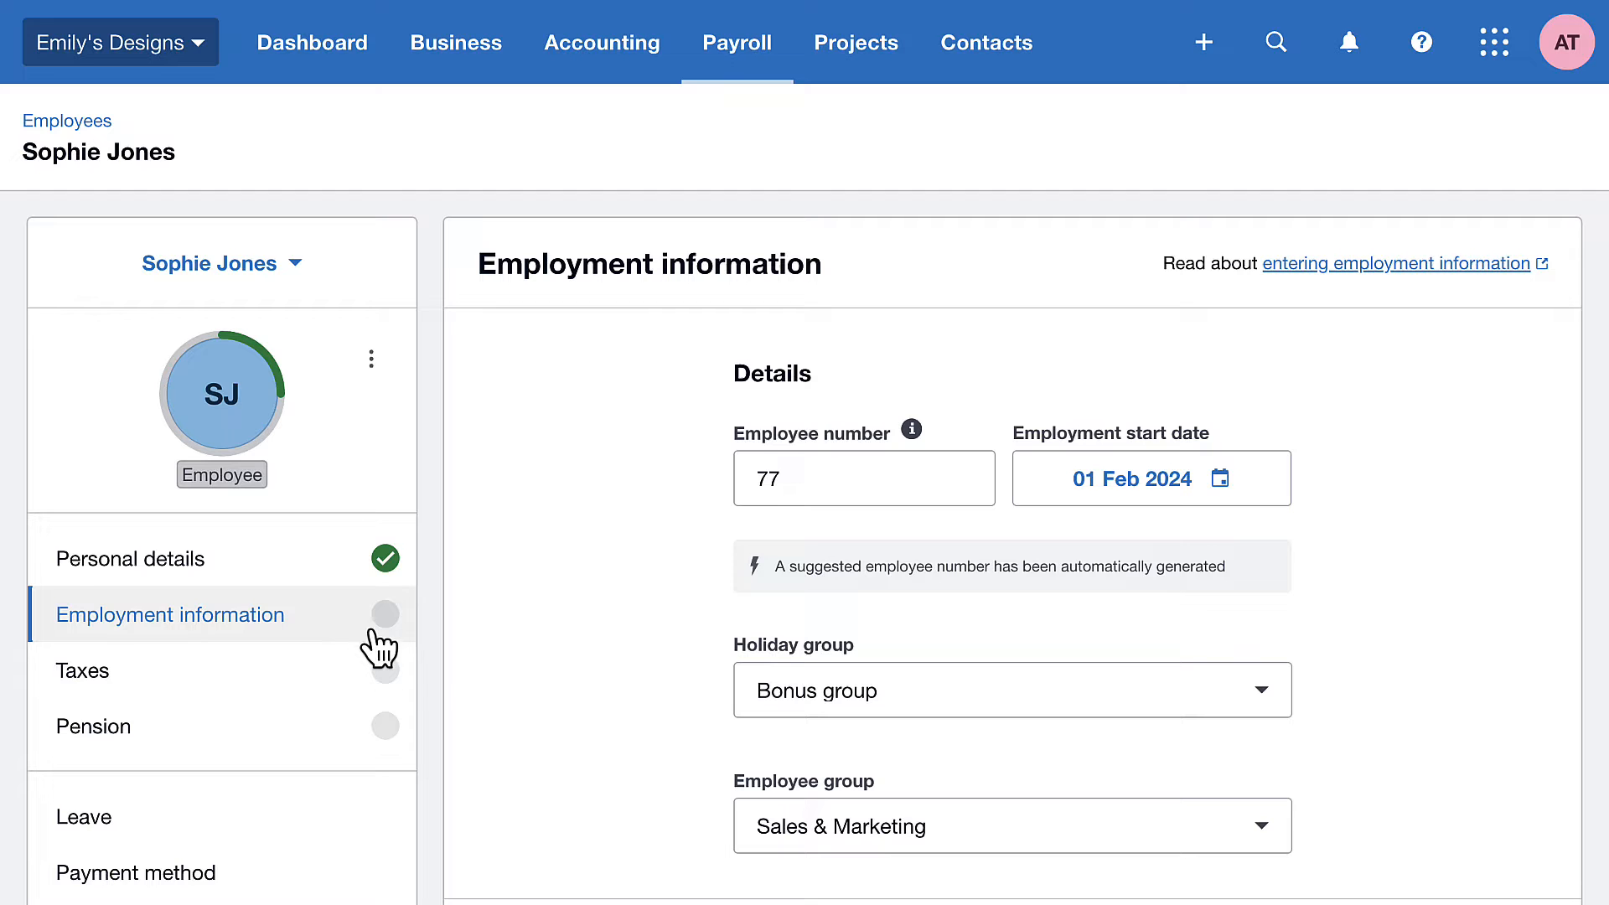
- Add regular earnings for the employee as an annual salary with a gross annual amount of 30,000
scroll(506, 704, down, 10)
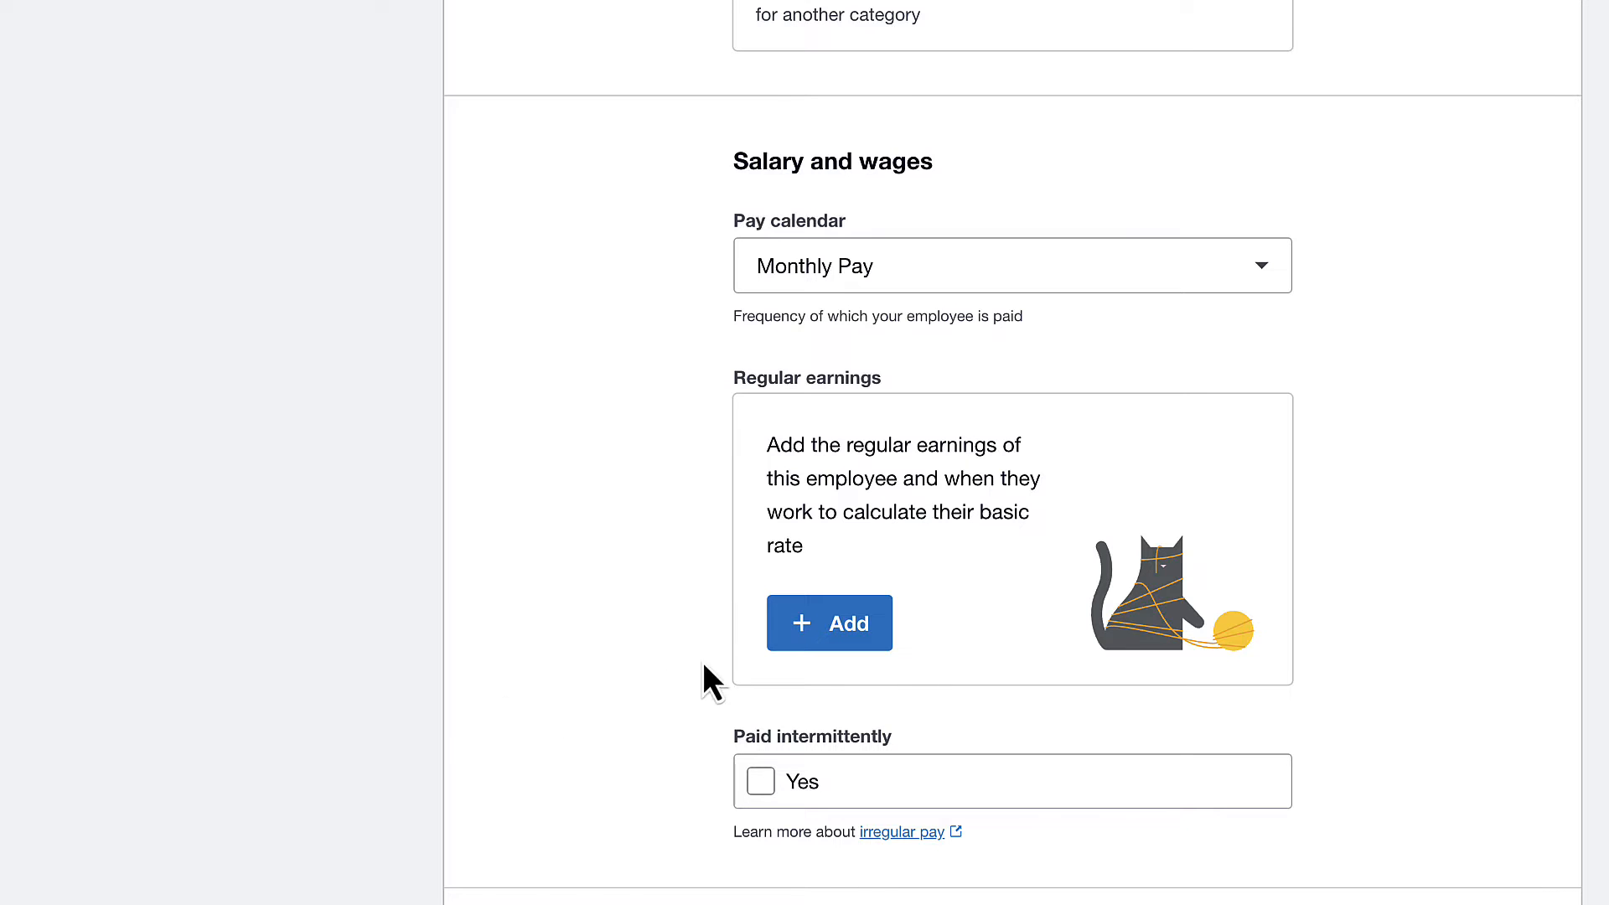
click(792, 624)
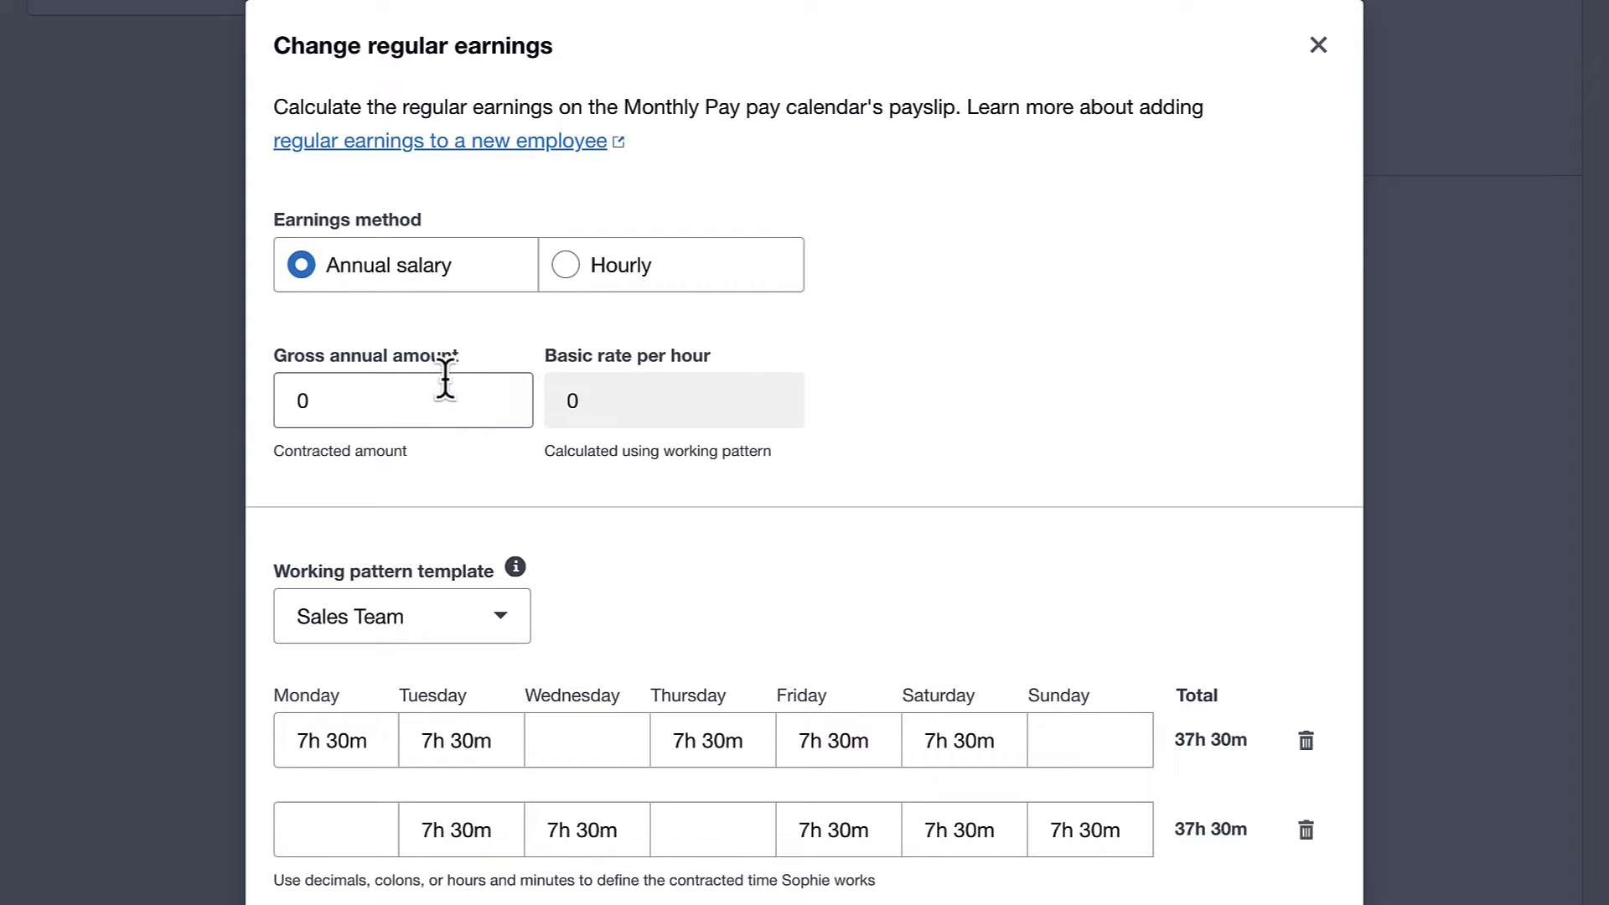
click(298, 389)
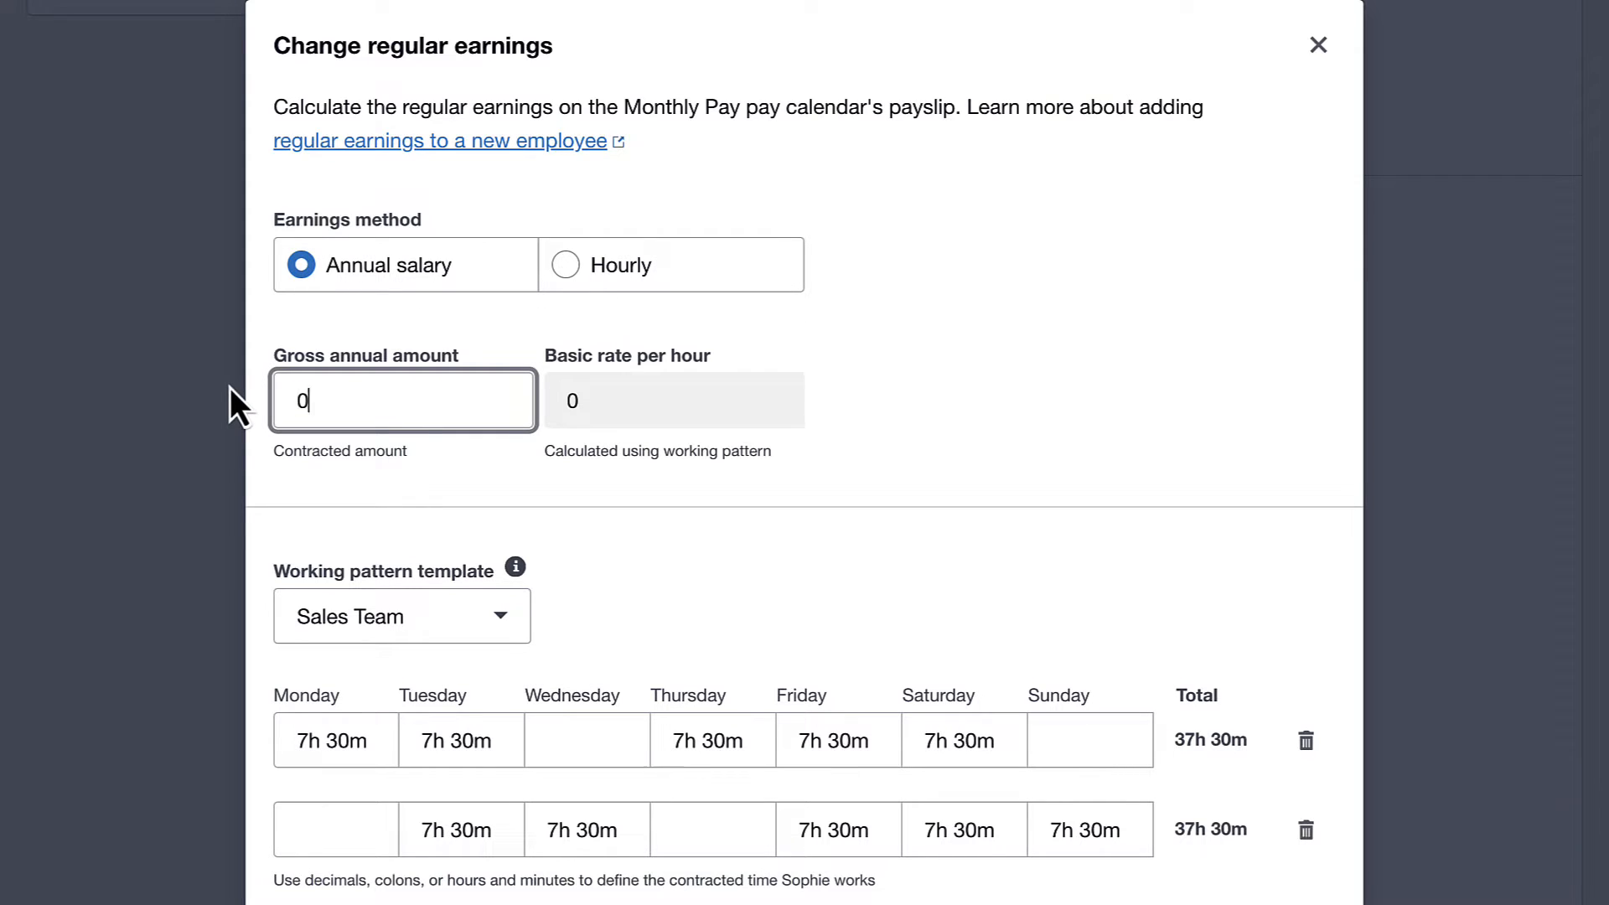
key(BackSpace)
text(30,000)
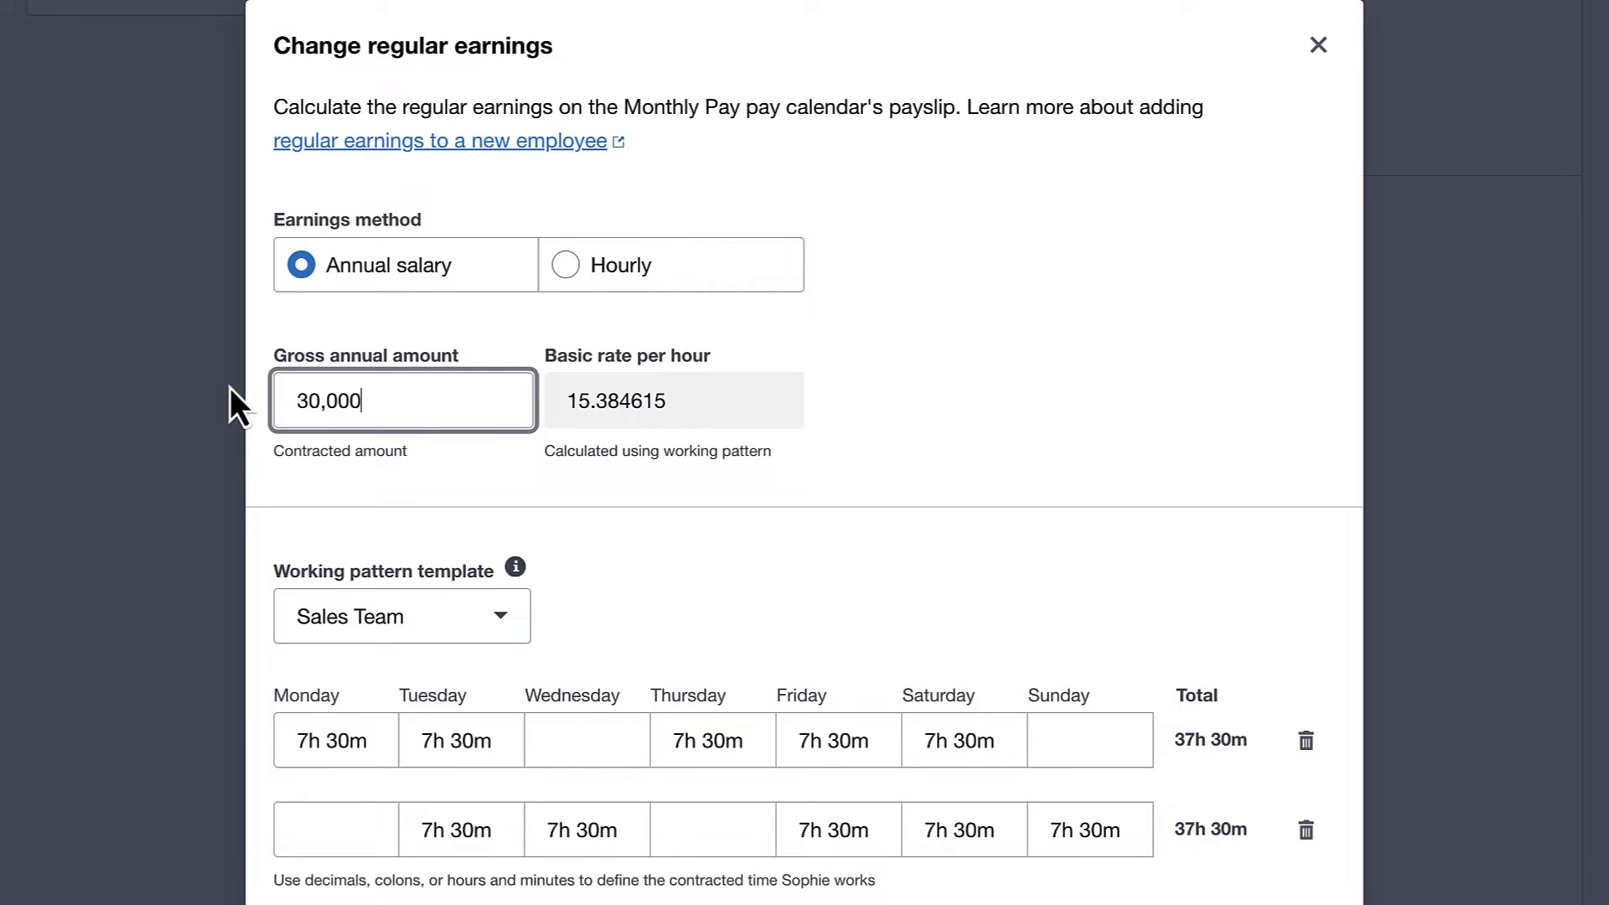
click(397, 467)
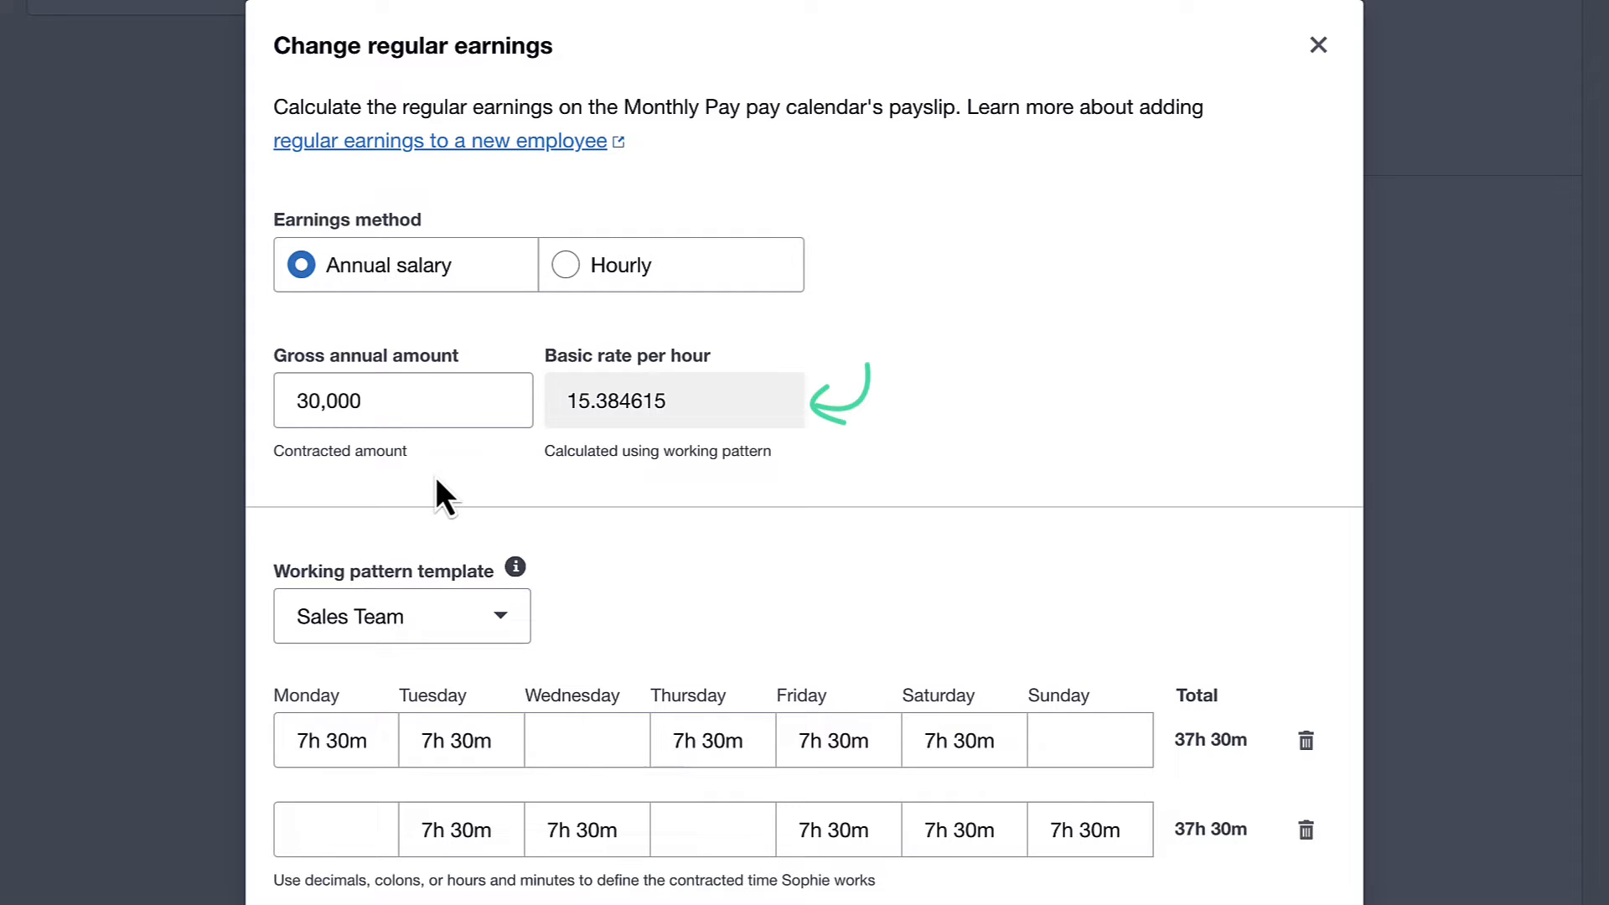
- Change the gross annual amount to 35,000
drag(405, 402, 253, 401)
text(3)
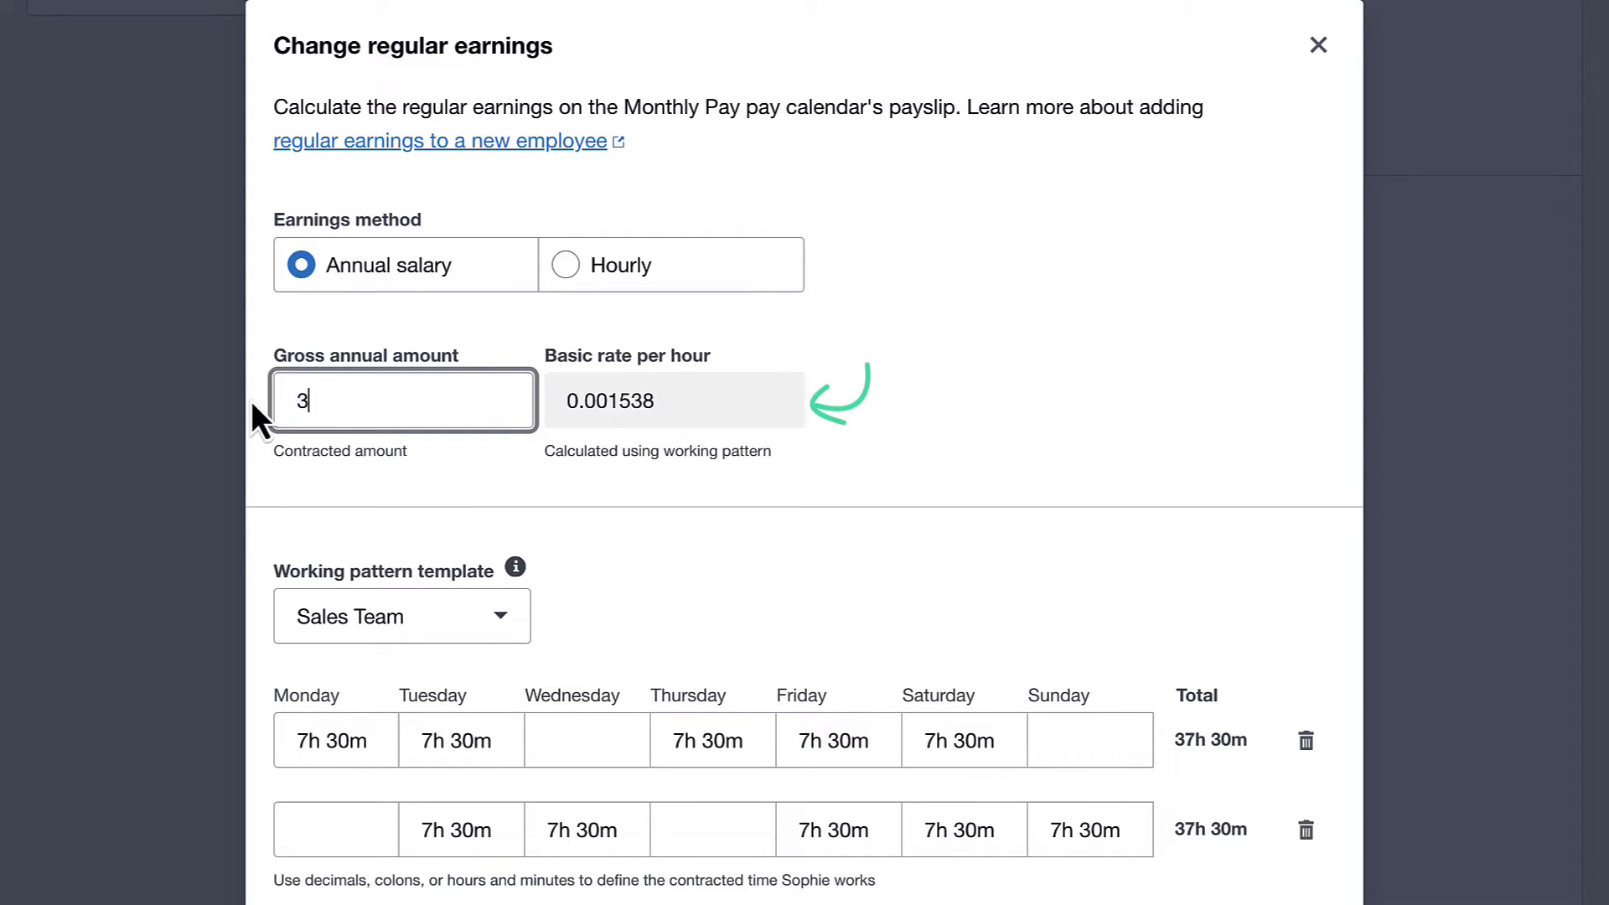
text(5,000)
click(444, 481)
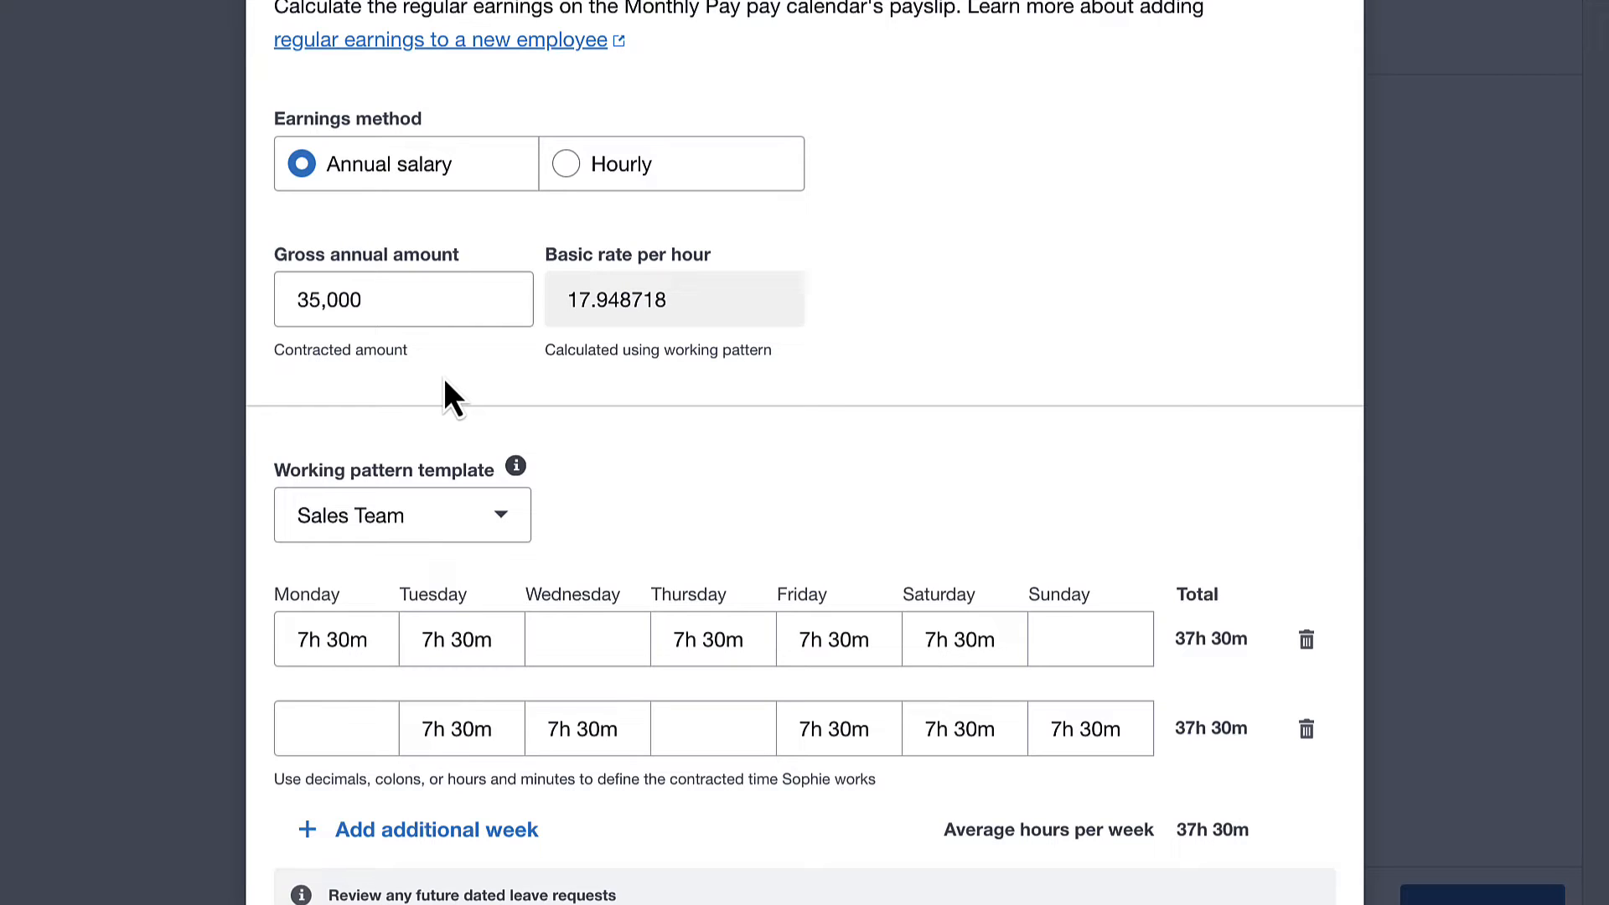
- Set the working pattern template to Custom, with 7.5 hours on Tuesday and Saturday and 8 hours on Wednesday, Thursday and Friday
click(450, 520)
click(419, 652)
click(437, 644)
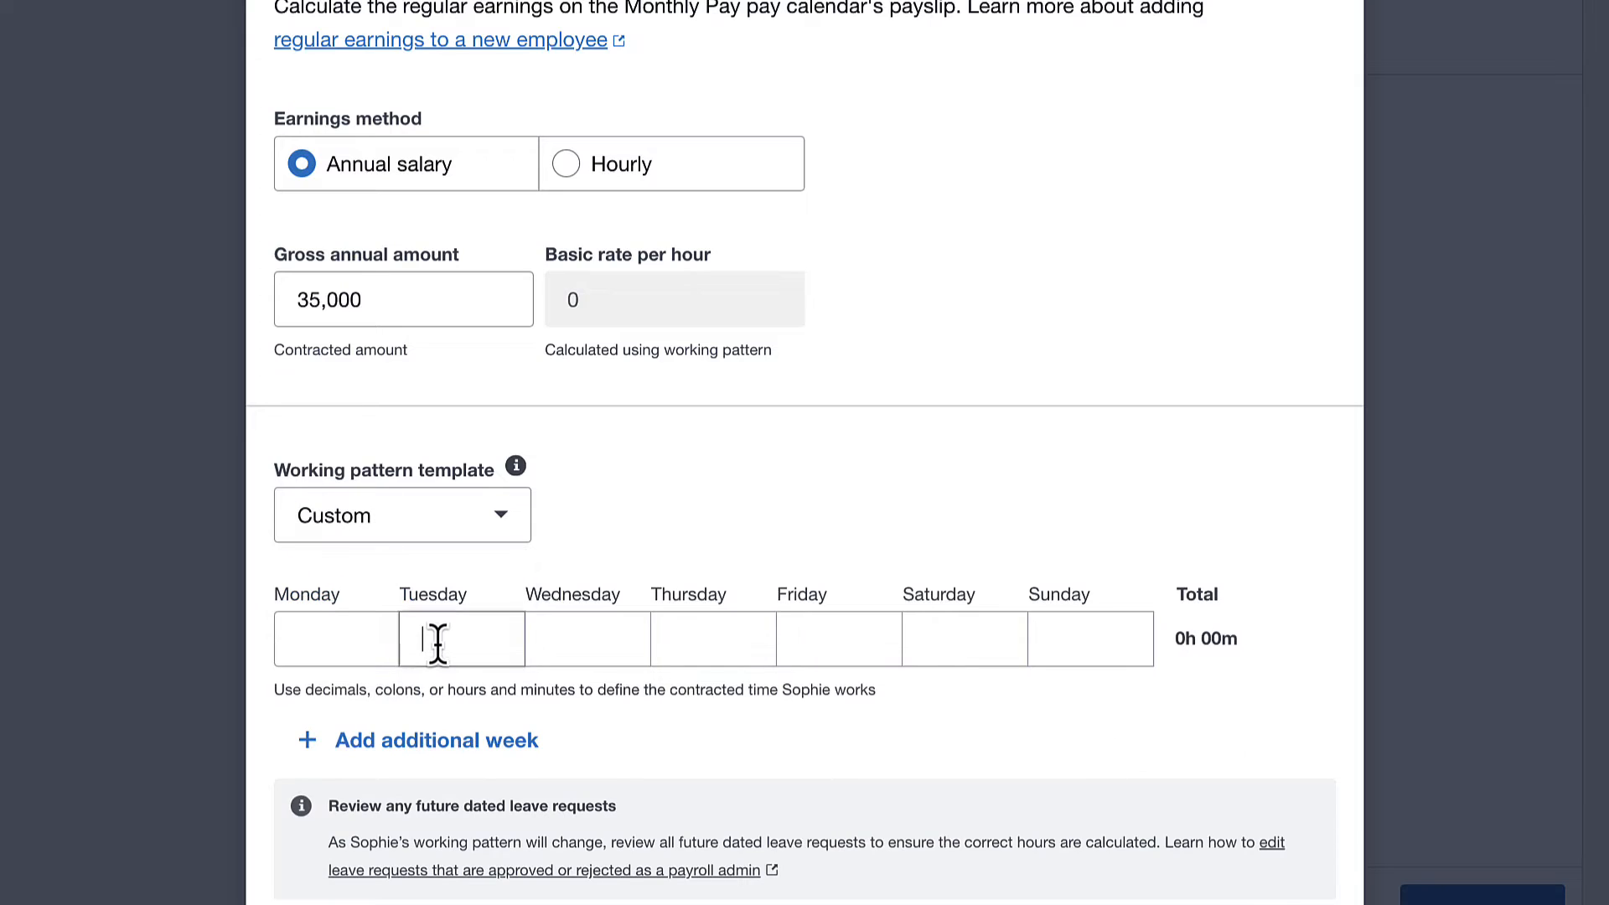
text(7.5)
key(Tab)
text(8)
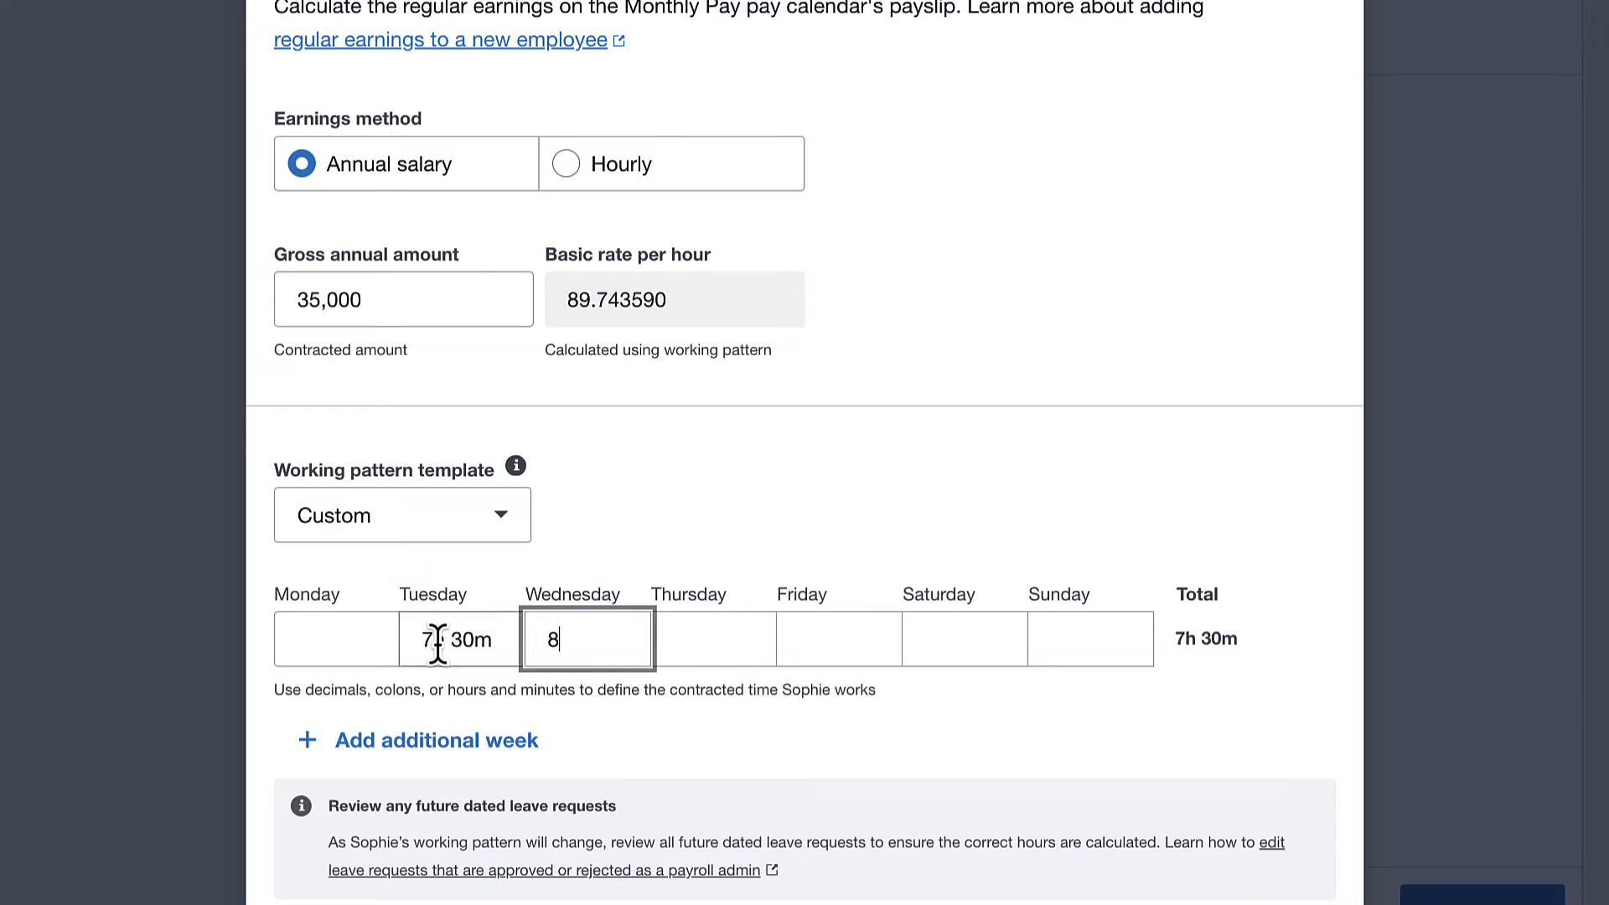
key(Tab)
text(8)
key(Tab)
text(8)
key(Tab)
text(7)
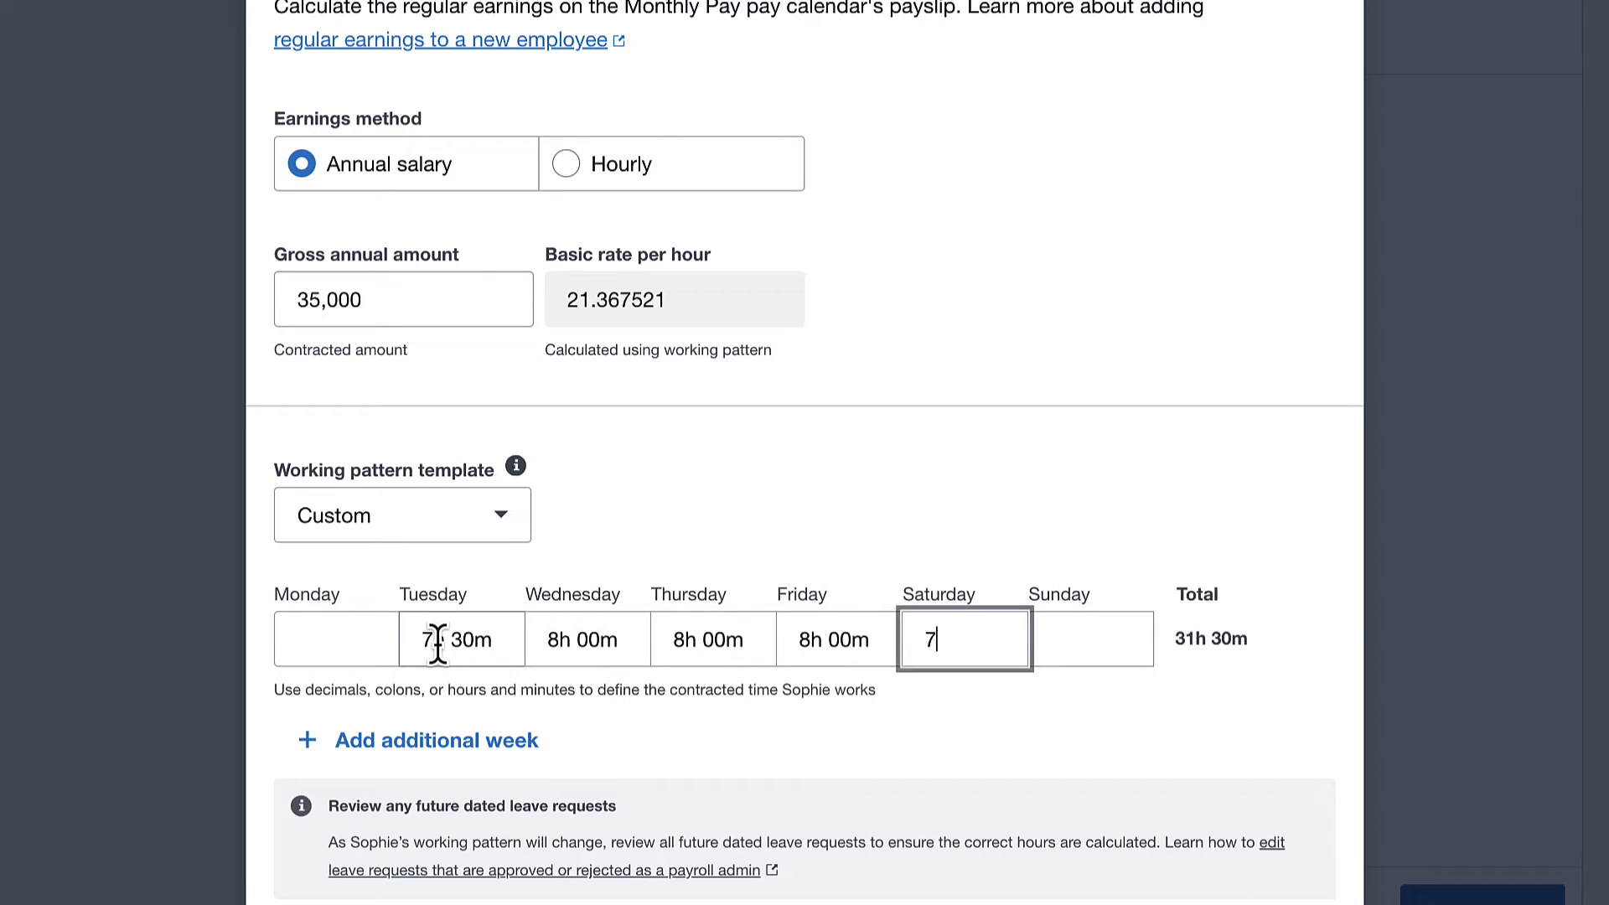
text(.5)
click(652, 550)
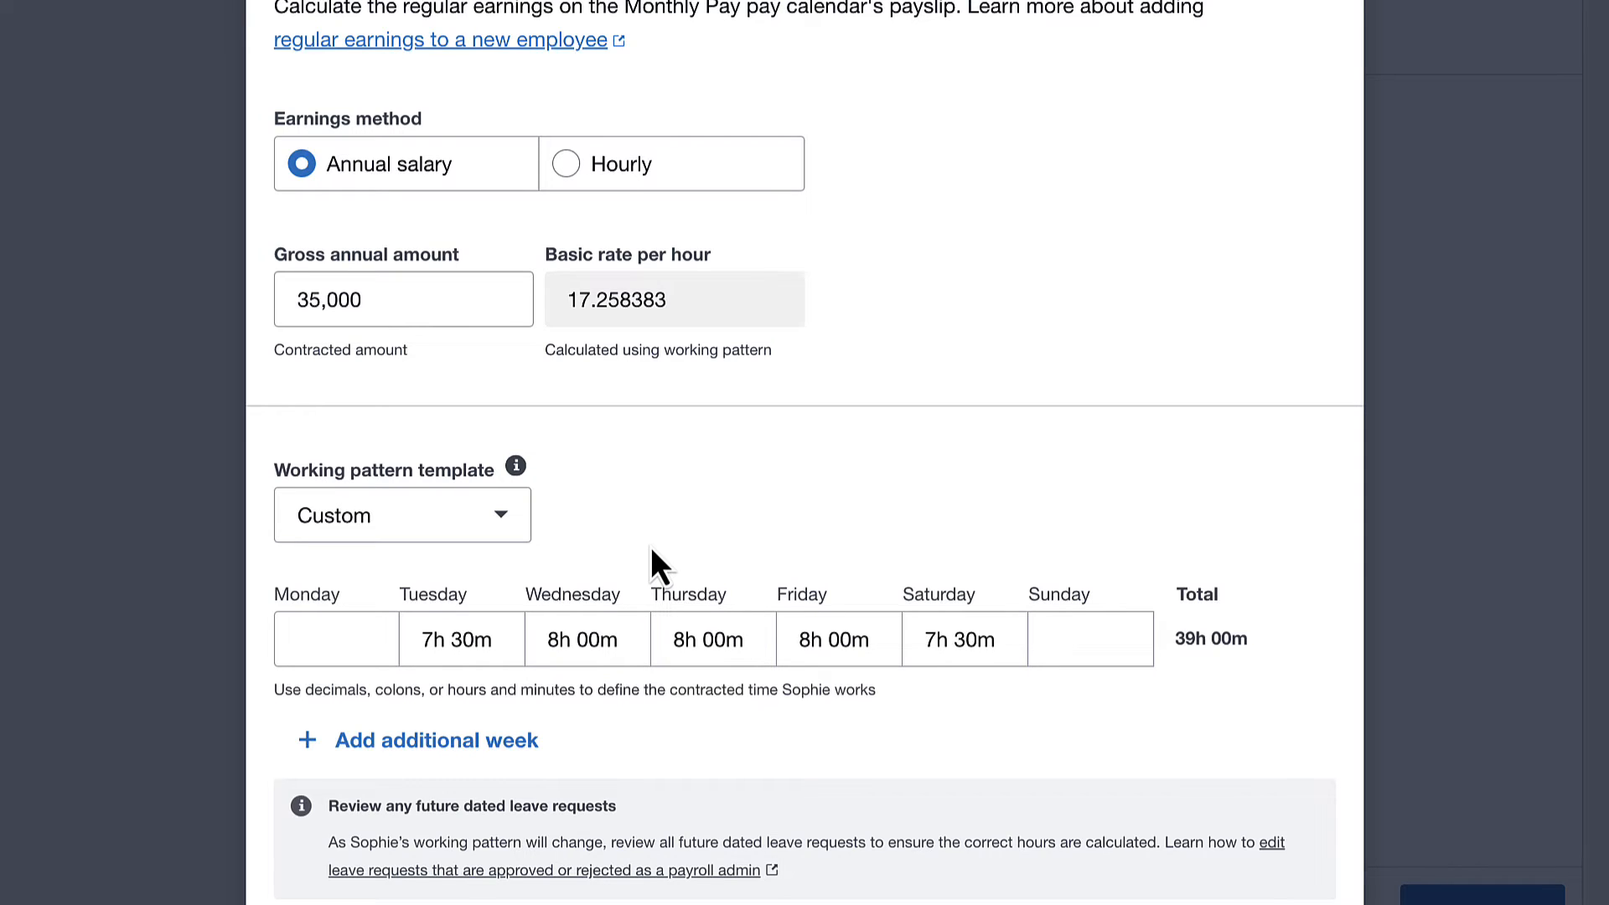
- Choose Regular Hours as the earnings pay item and set the start date to 1 Feb 2024
scroll(652, 562, down, 5)
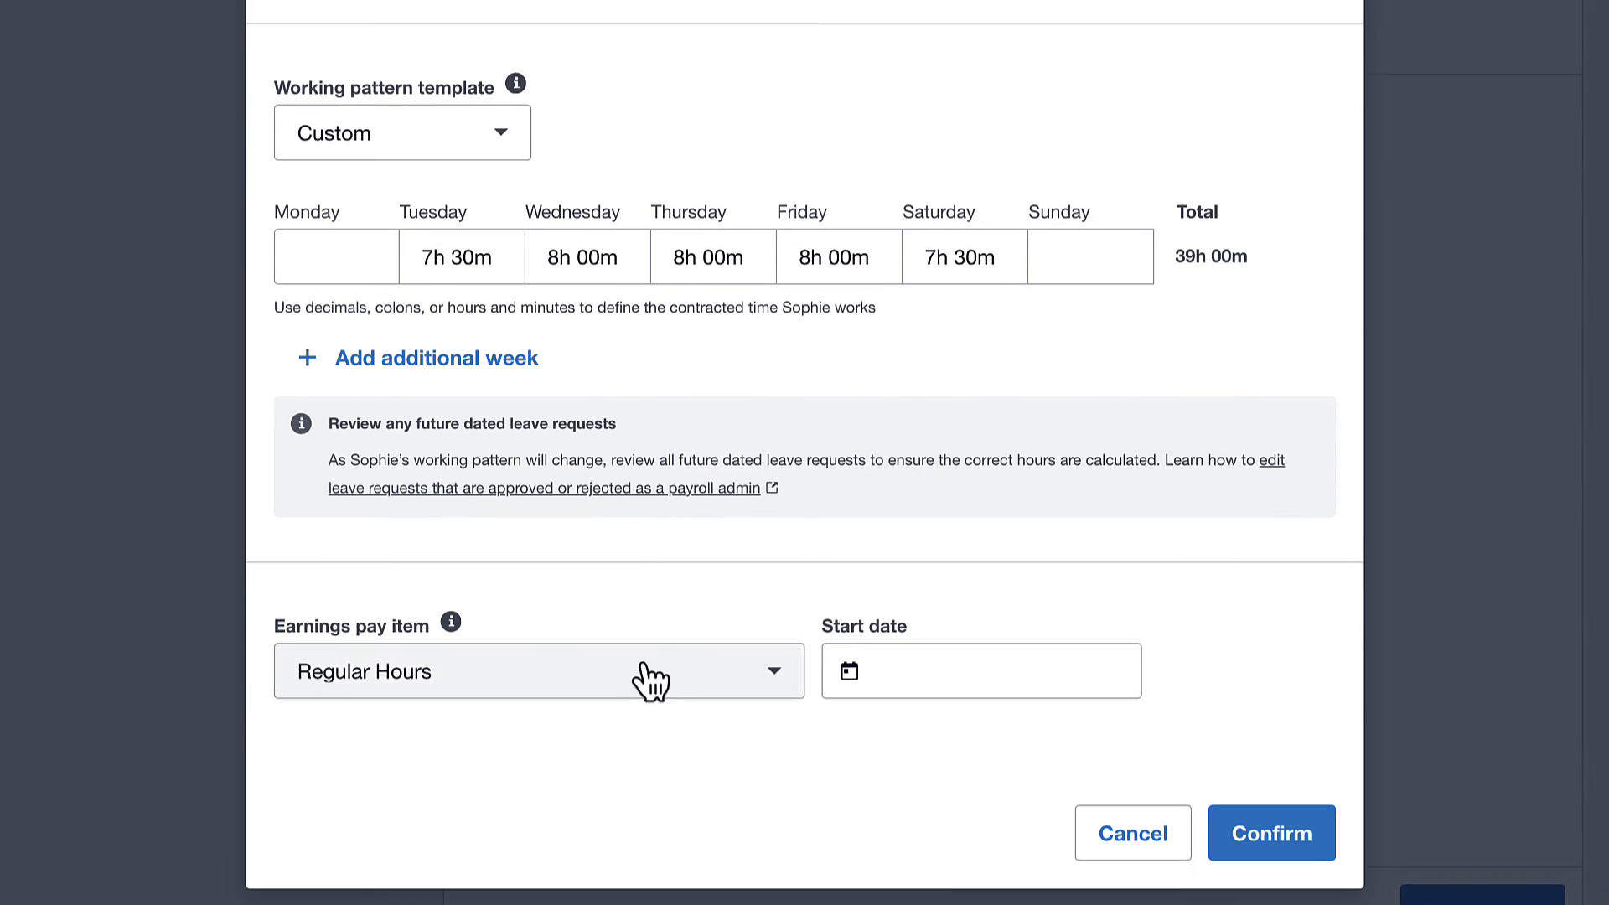
click(646, 671)
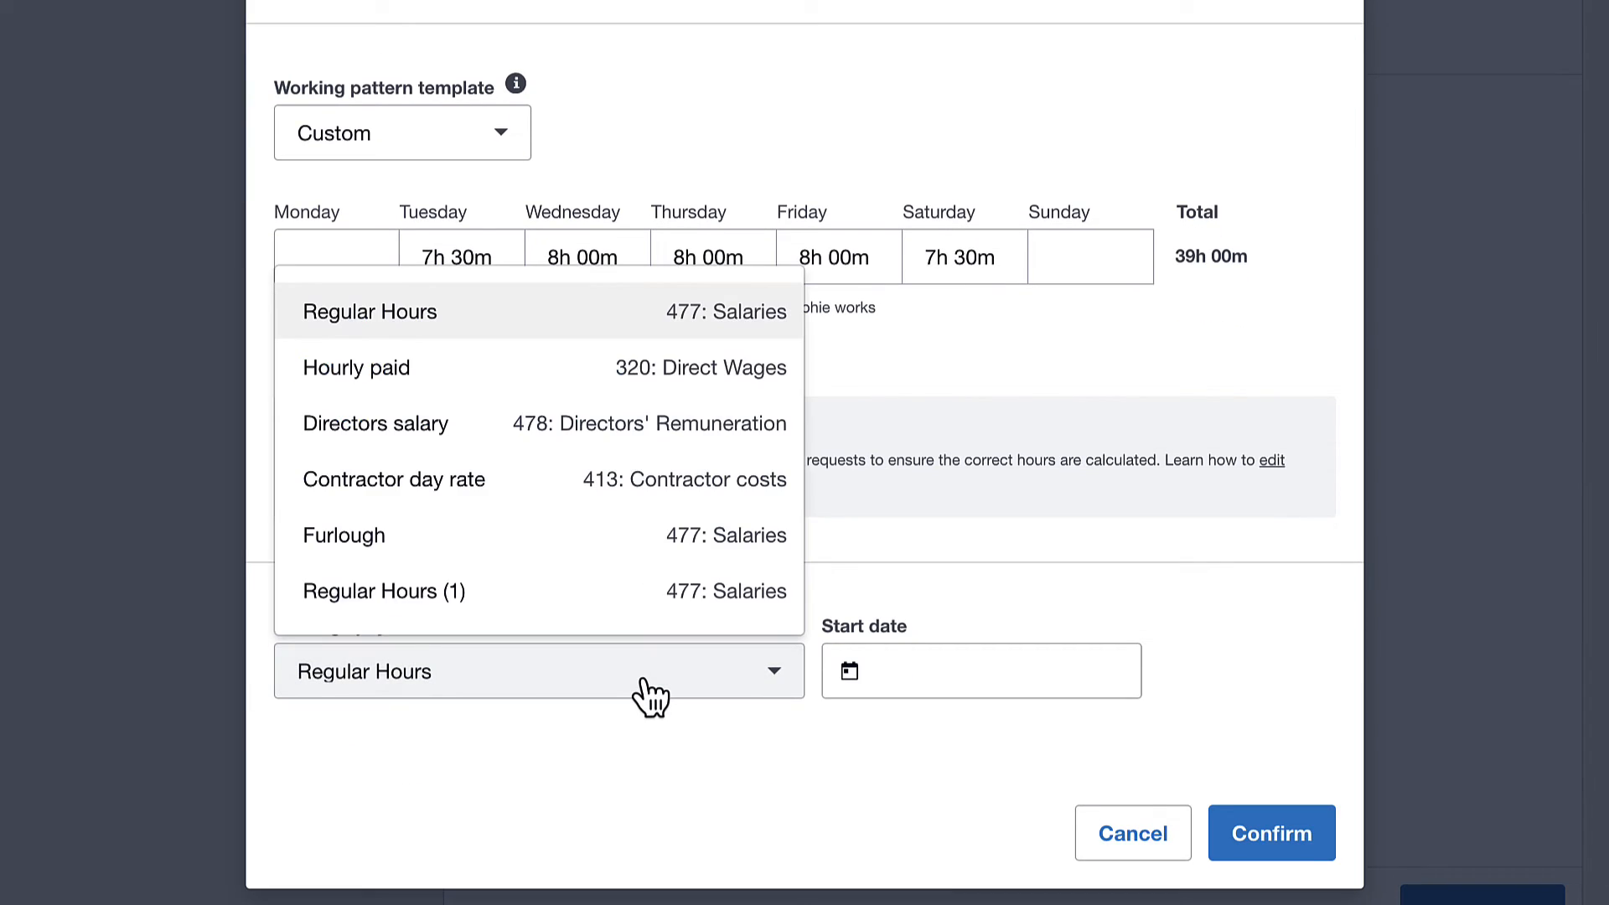
click(569, 331)
click(901, 662)
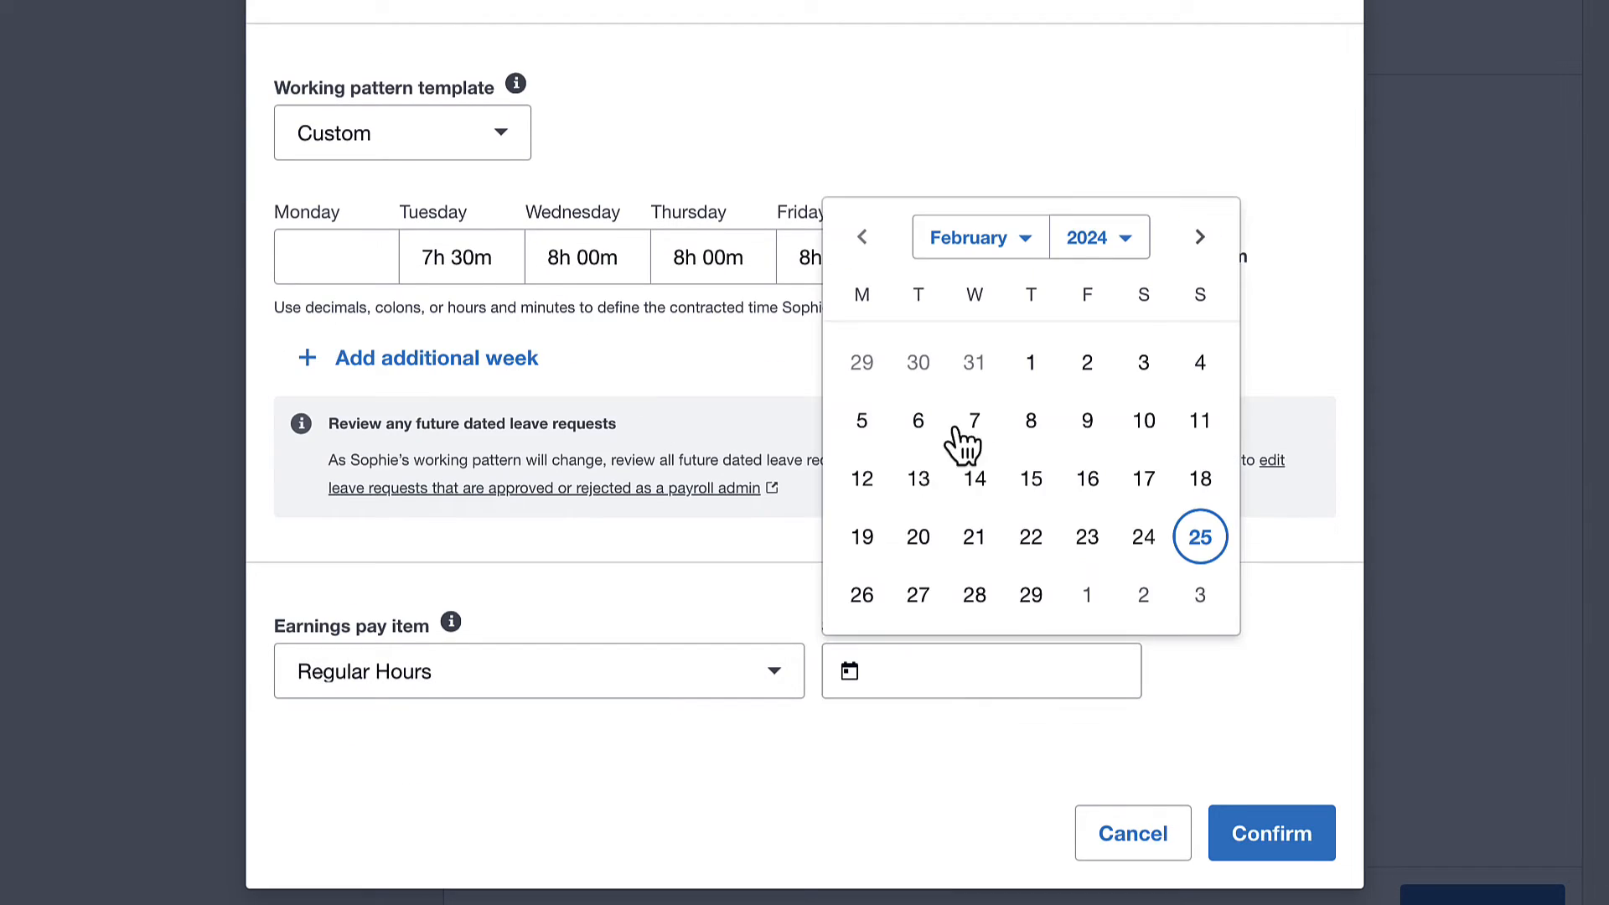
click(1031, 363)
click(1105, 586)
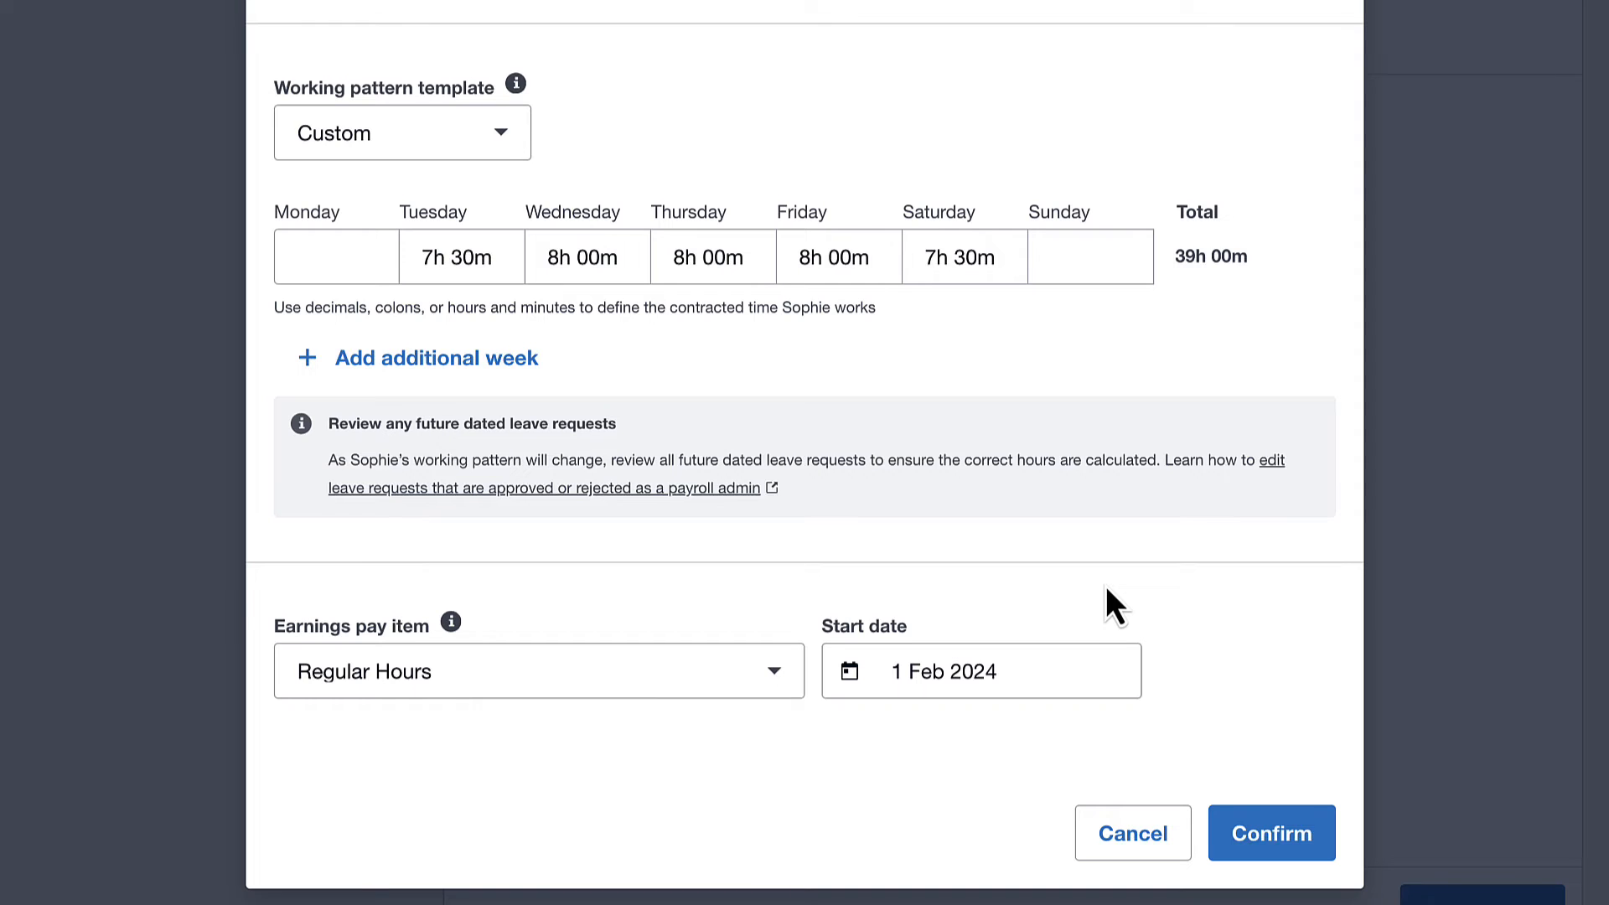
- Switch the earnings method to Hourly and set the hourly rate to 15.00
scroll(1106, 604, up, 6)
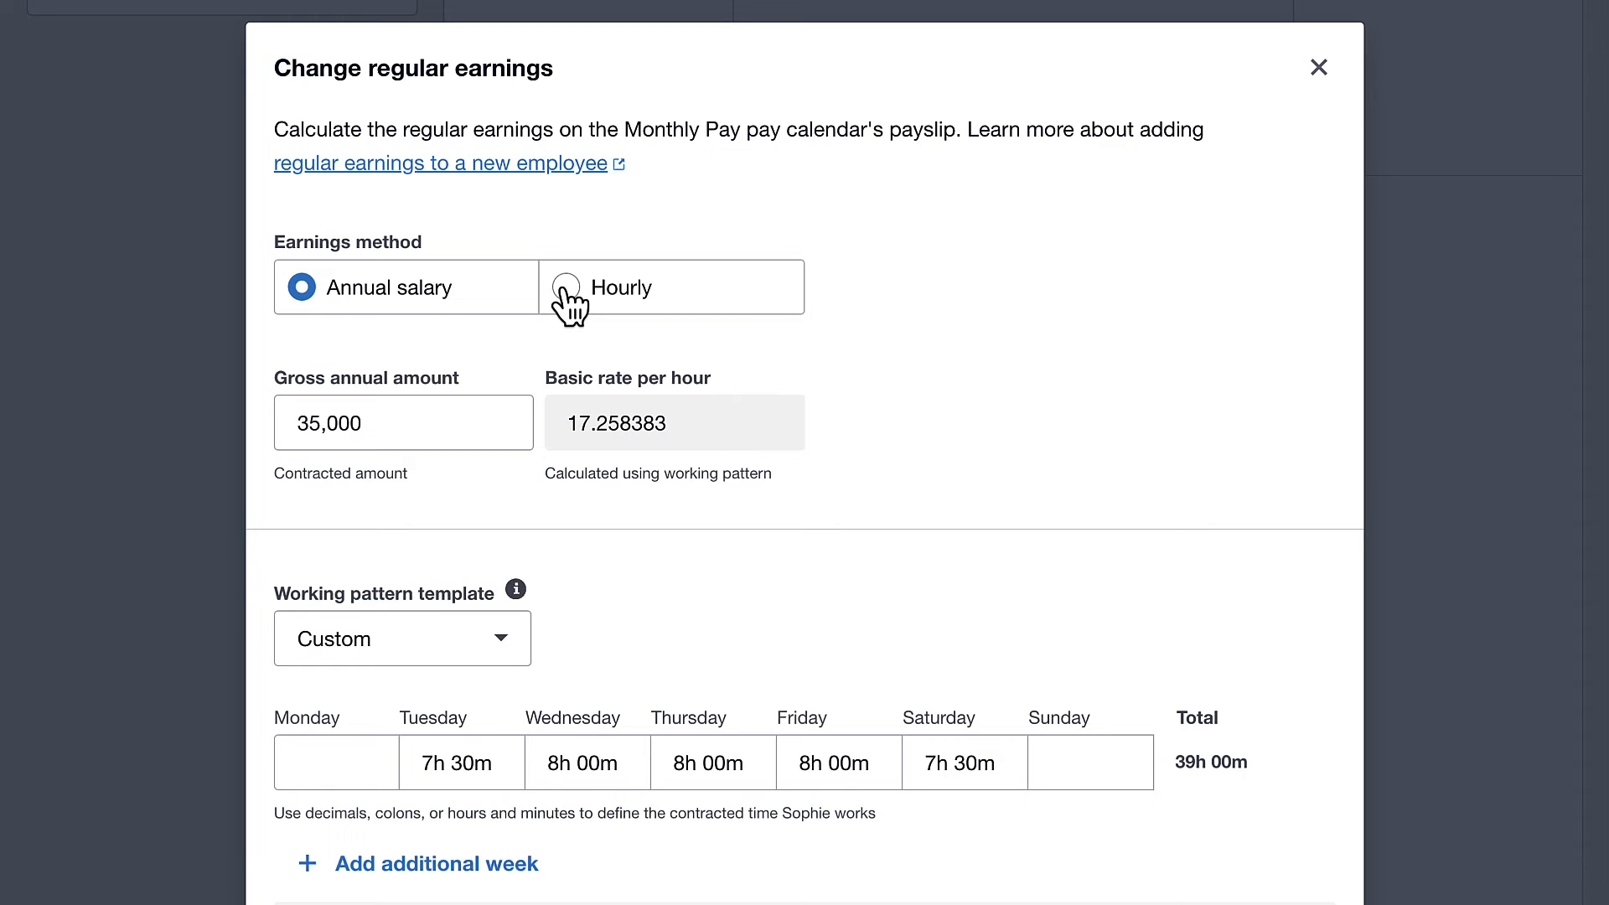
click(566, 293)
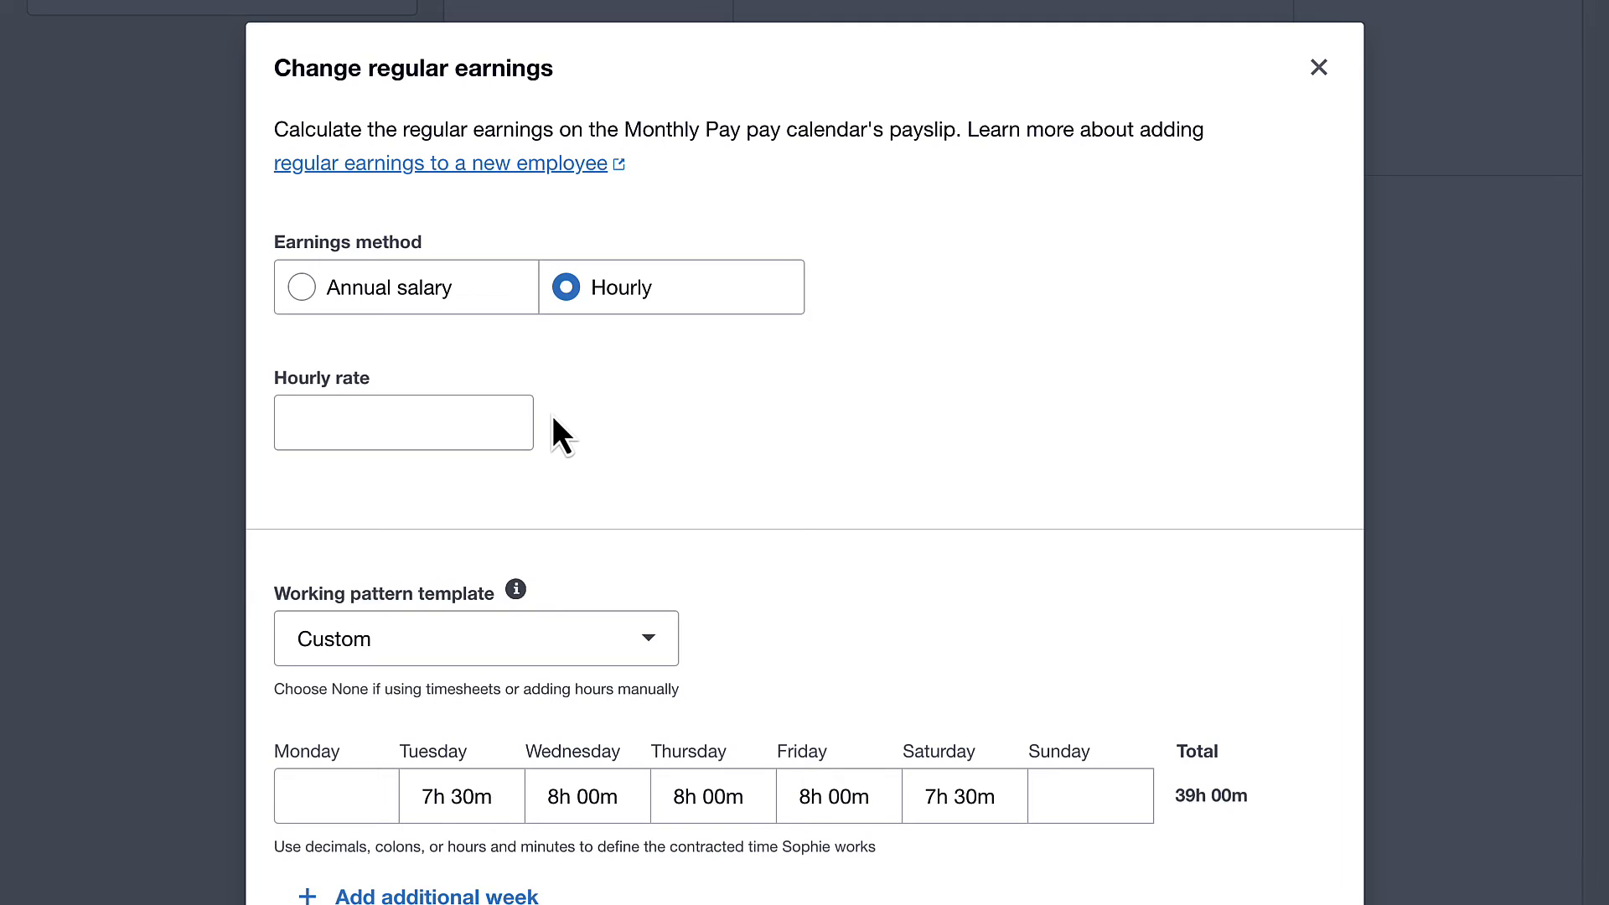
click(461, 415)
text(1)
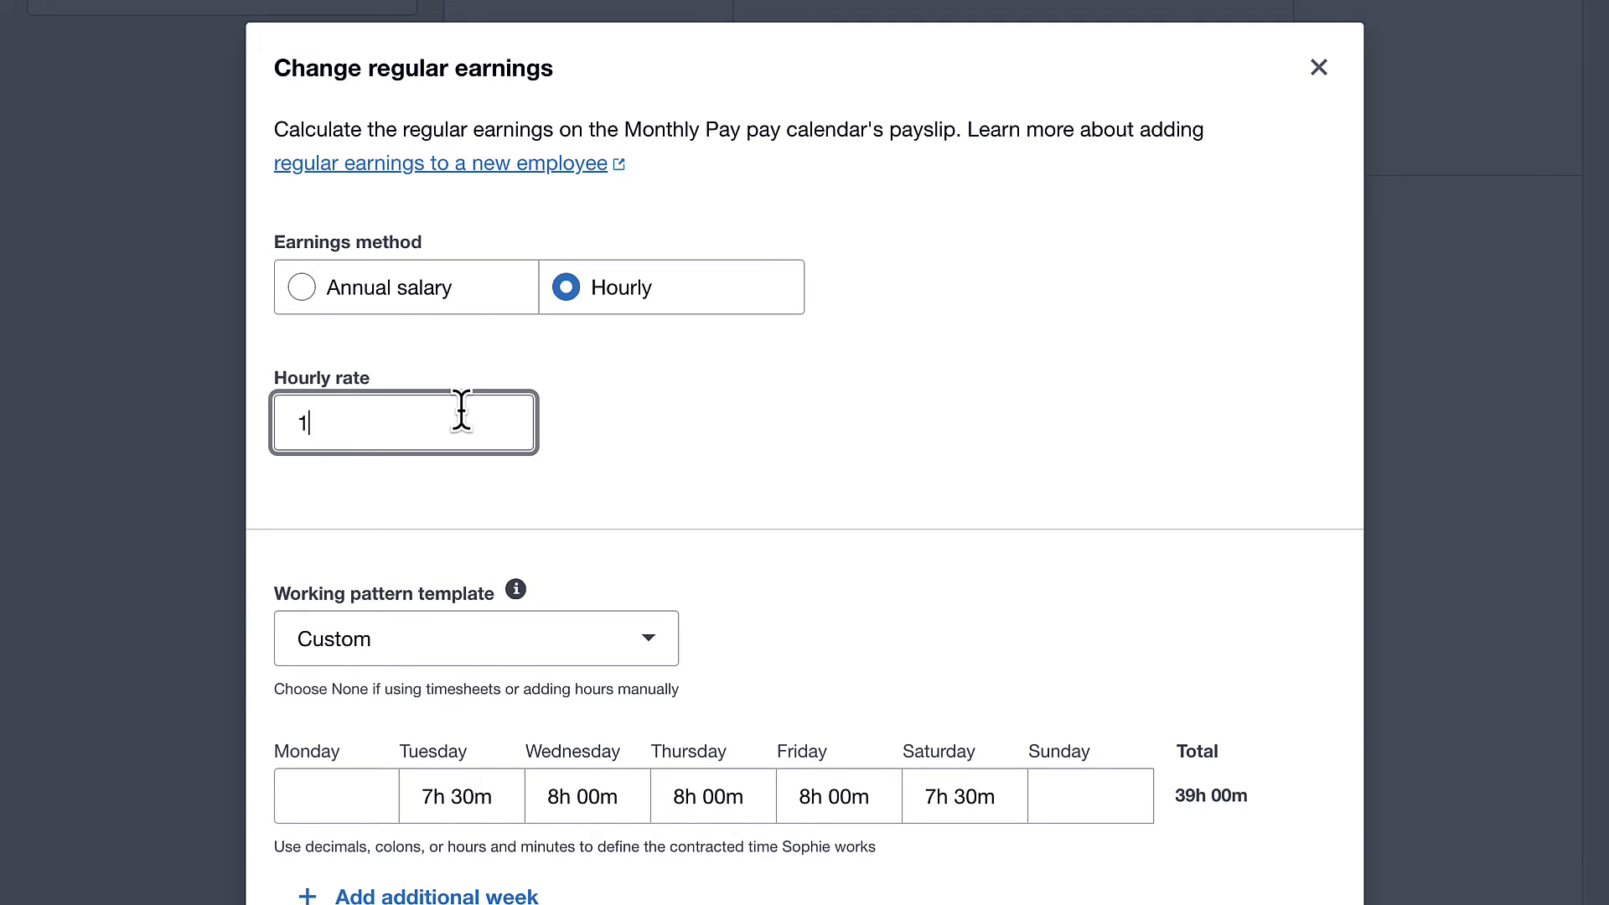
text(5.00)
click(667, 426)
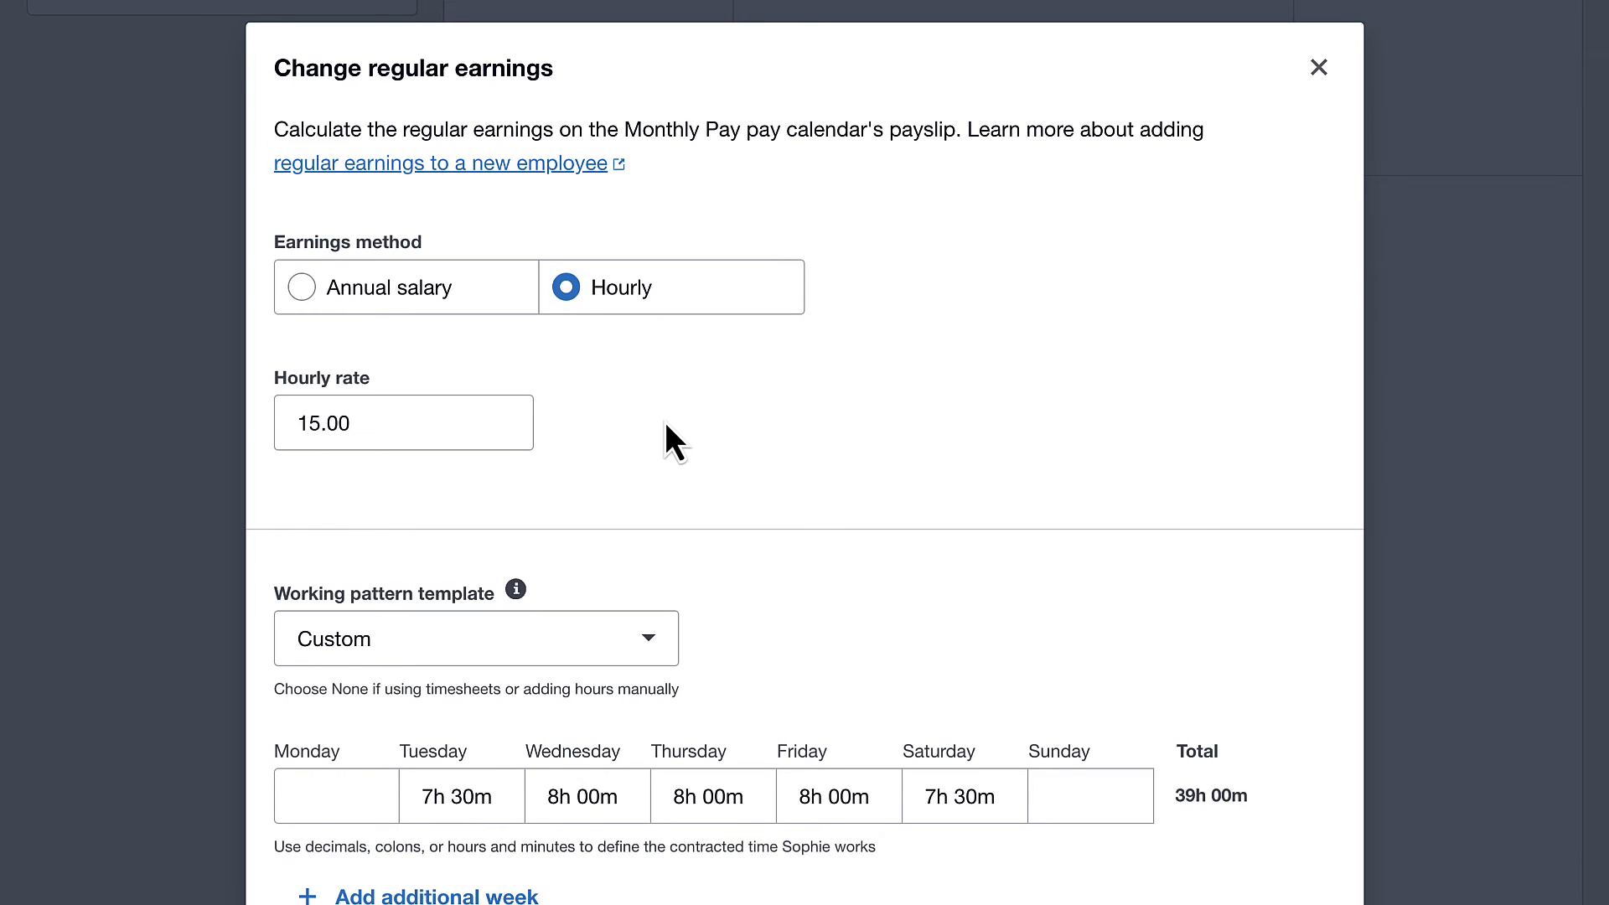
- Set the working pattern template to None and the minimum hours per week to 27.5
scroll(637, 503, down, 1)
click(611, 602)
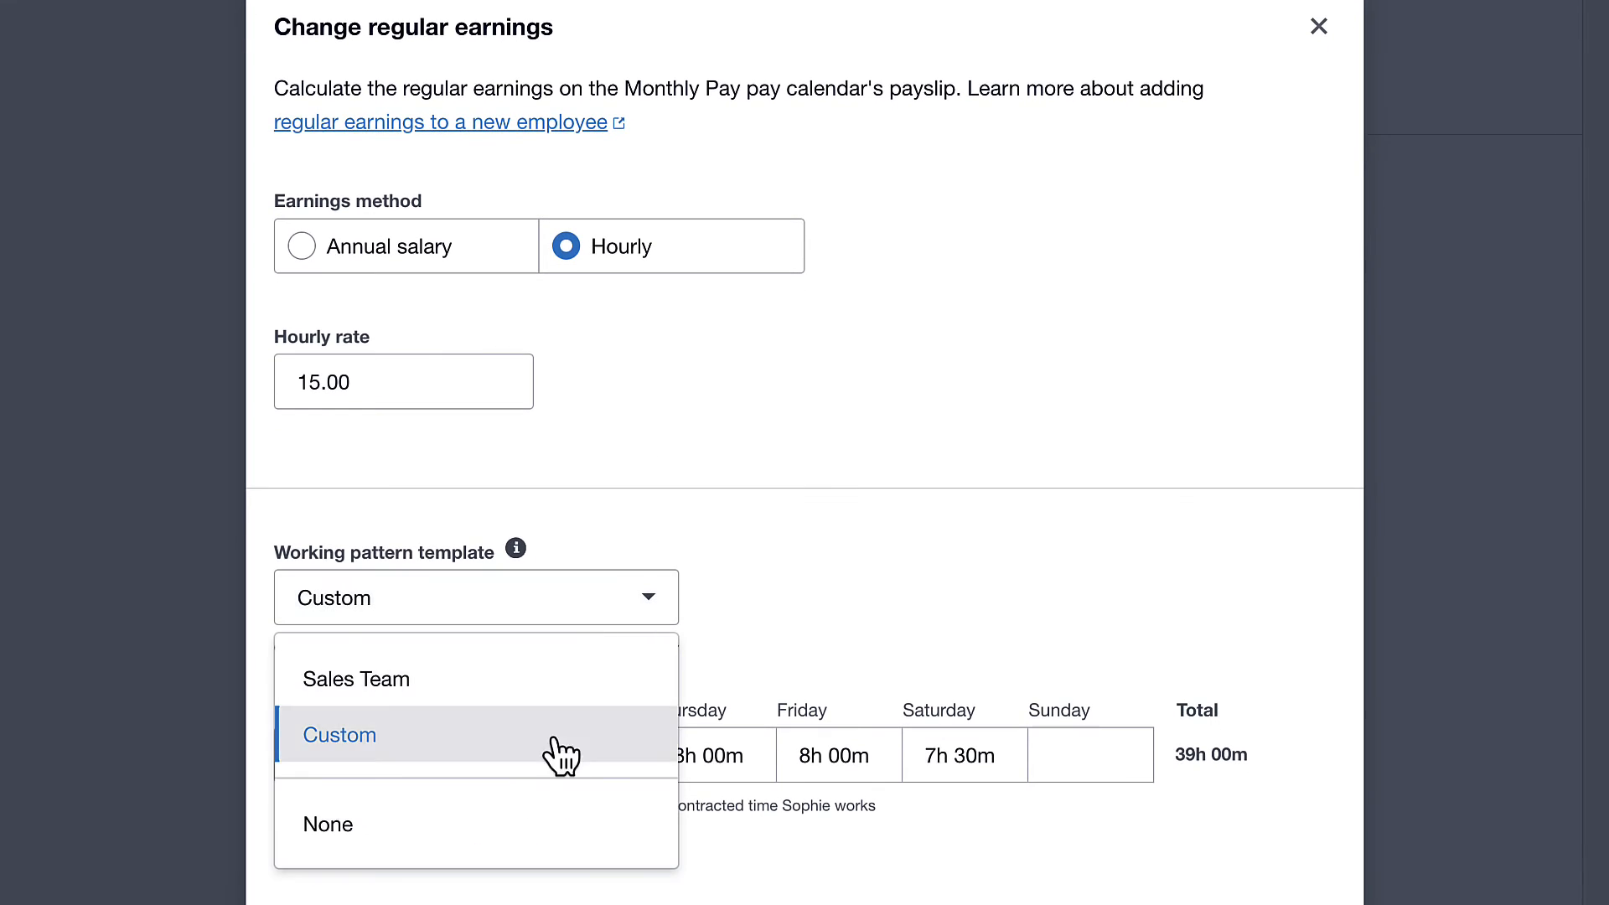
click(537, 831)
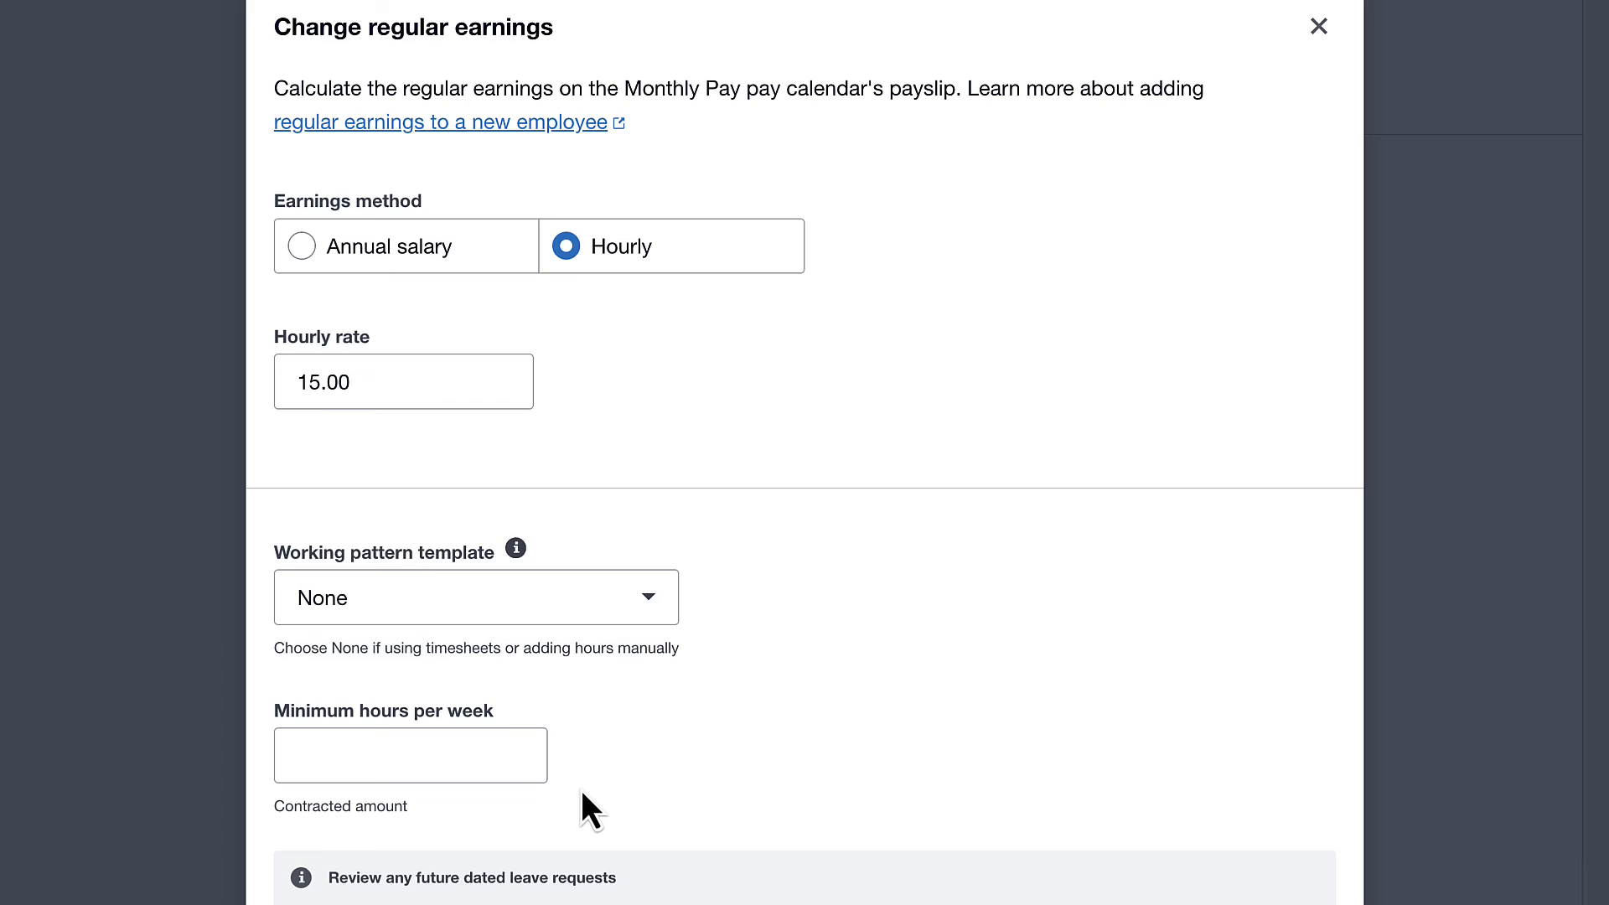
click(495, 755)
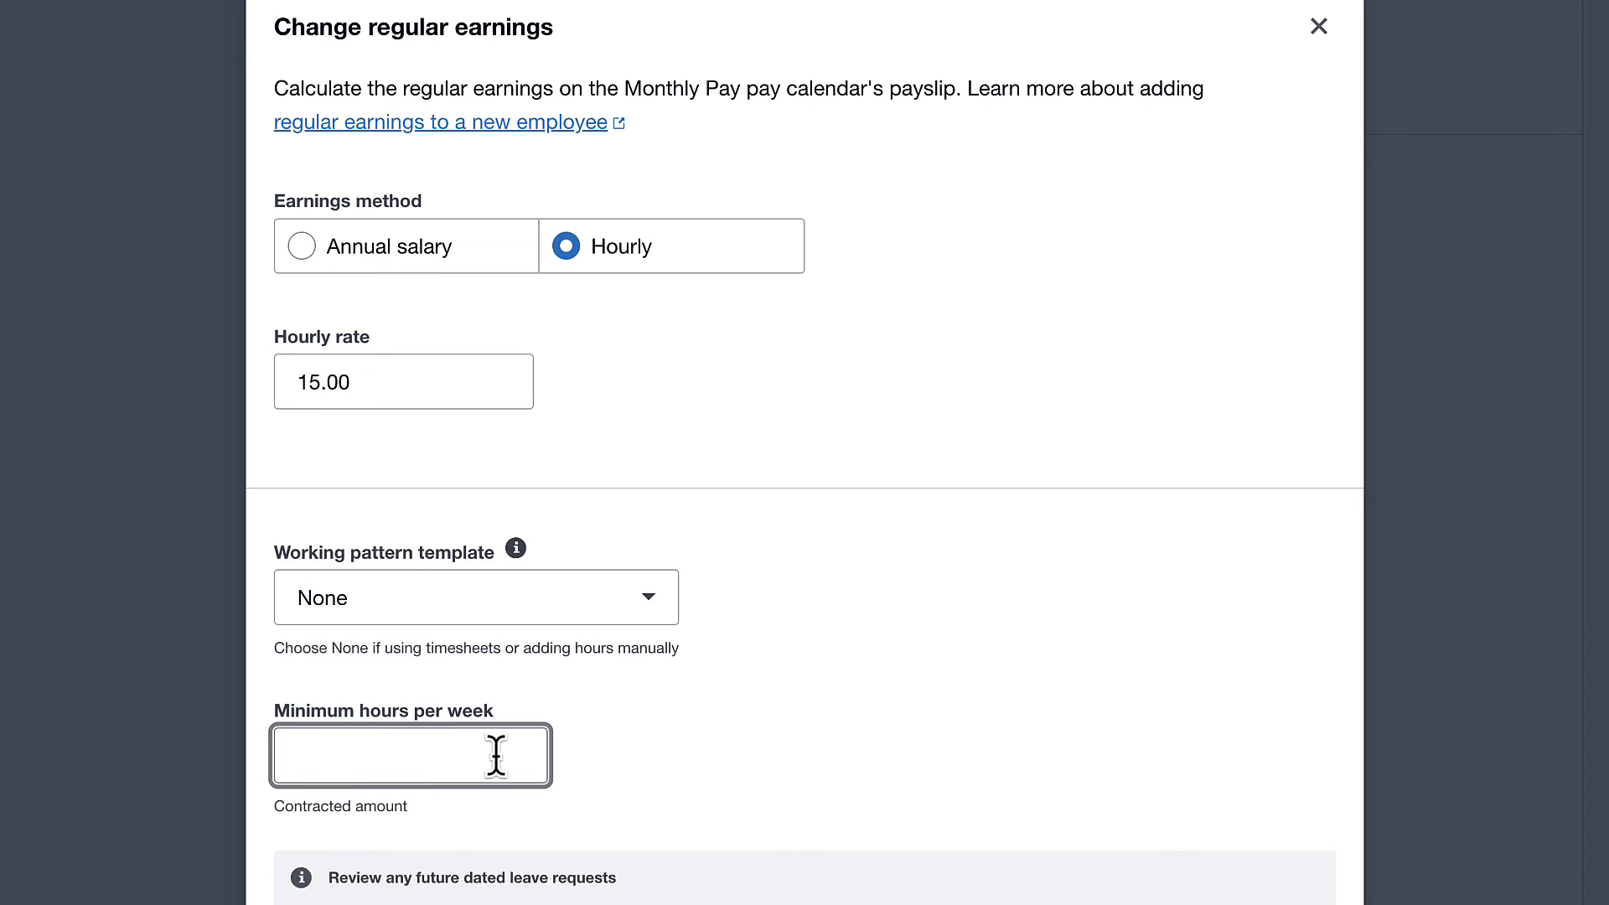
text(27.5)
click(660, 769)
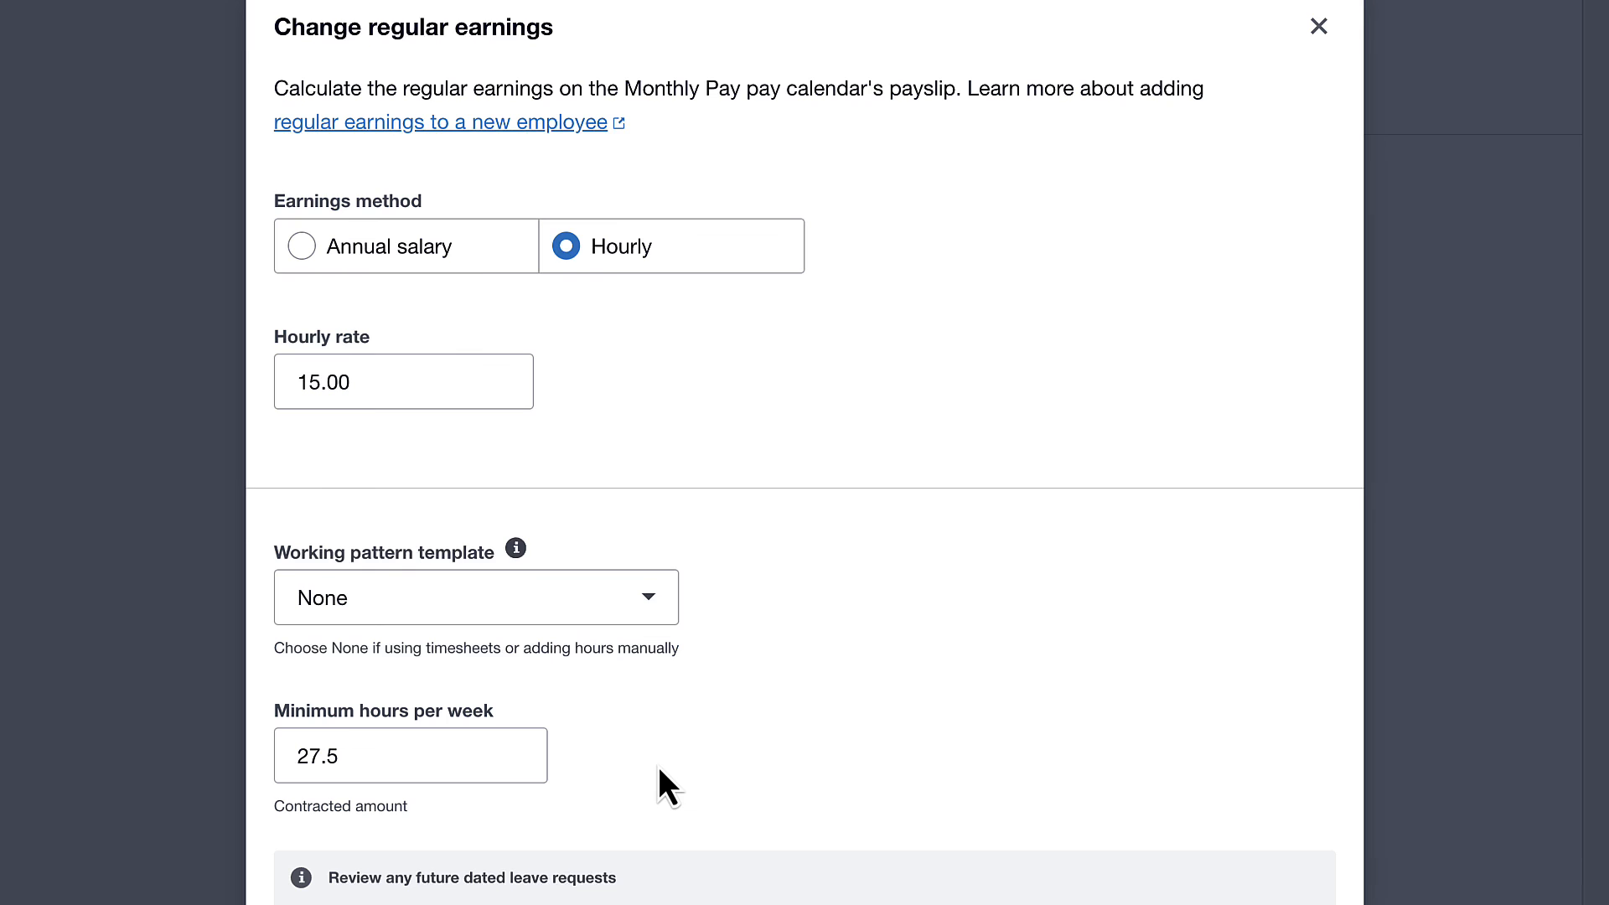
- Confirm the regular earnings with pay item Regular Hours and start date 1 Feb 2024, and save the employment information
scroll(657, 754, down, 5)
click(661, 712)
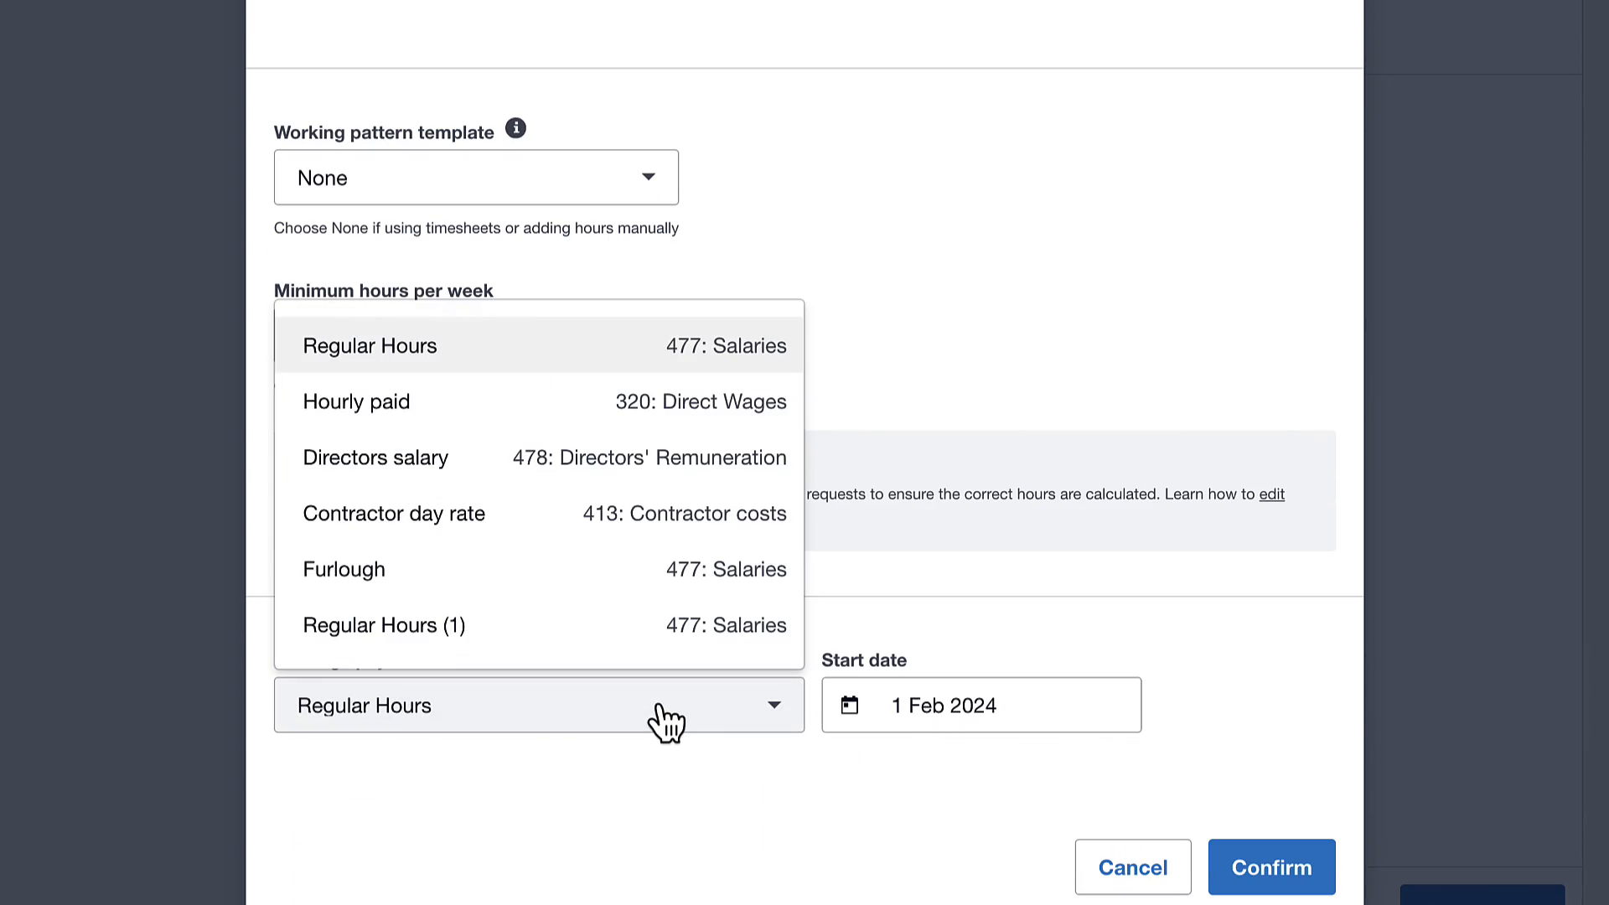
click(568, 354)
click(912, 685)
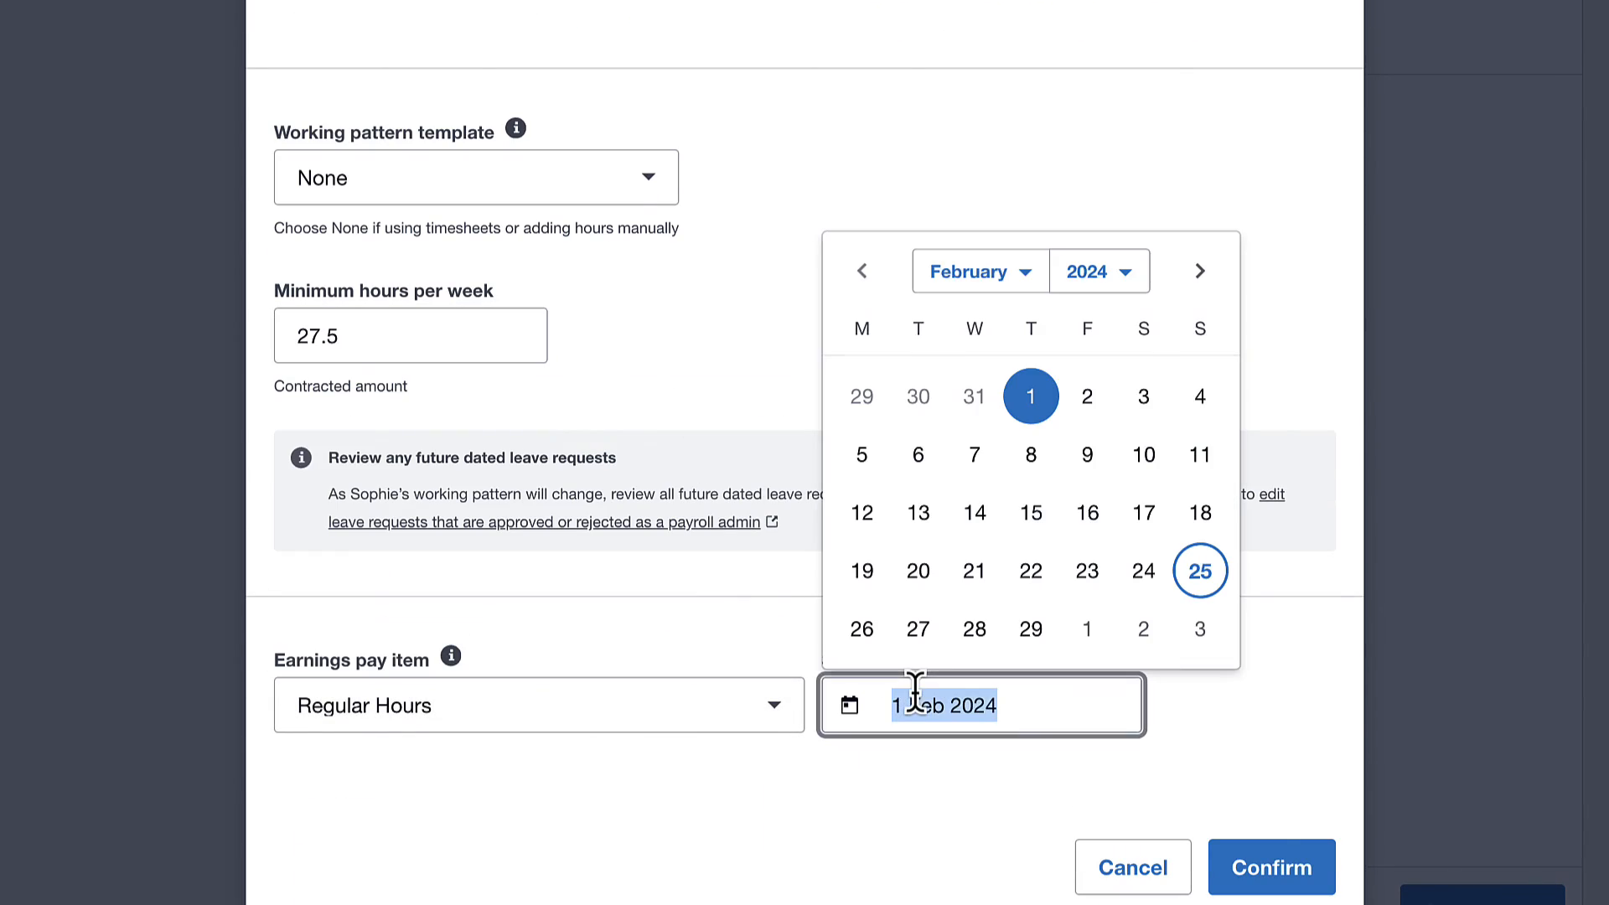
click(1044, 409)
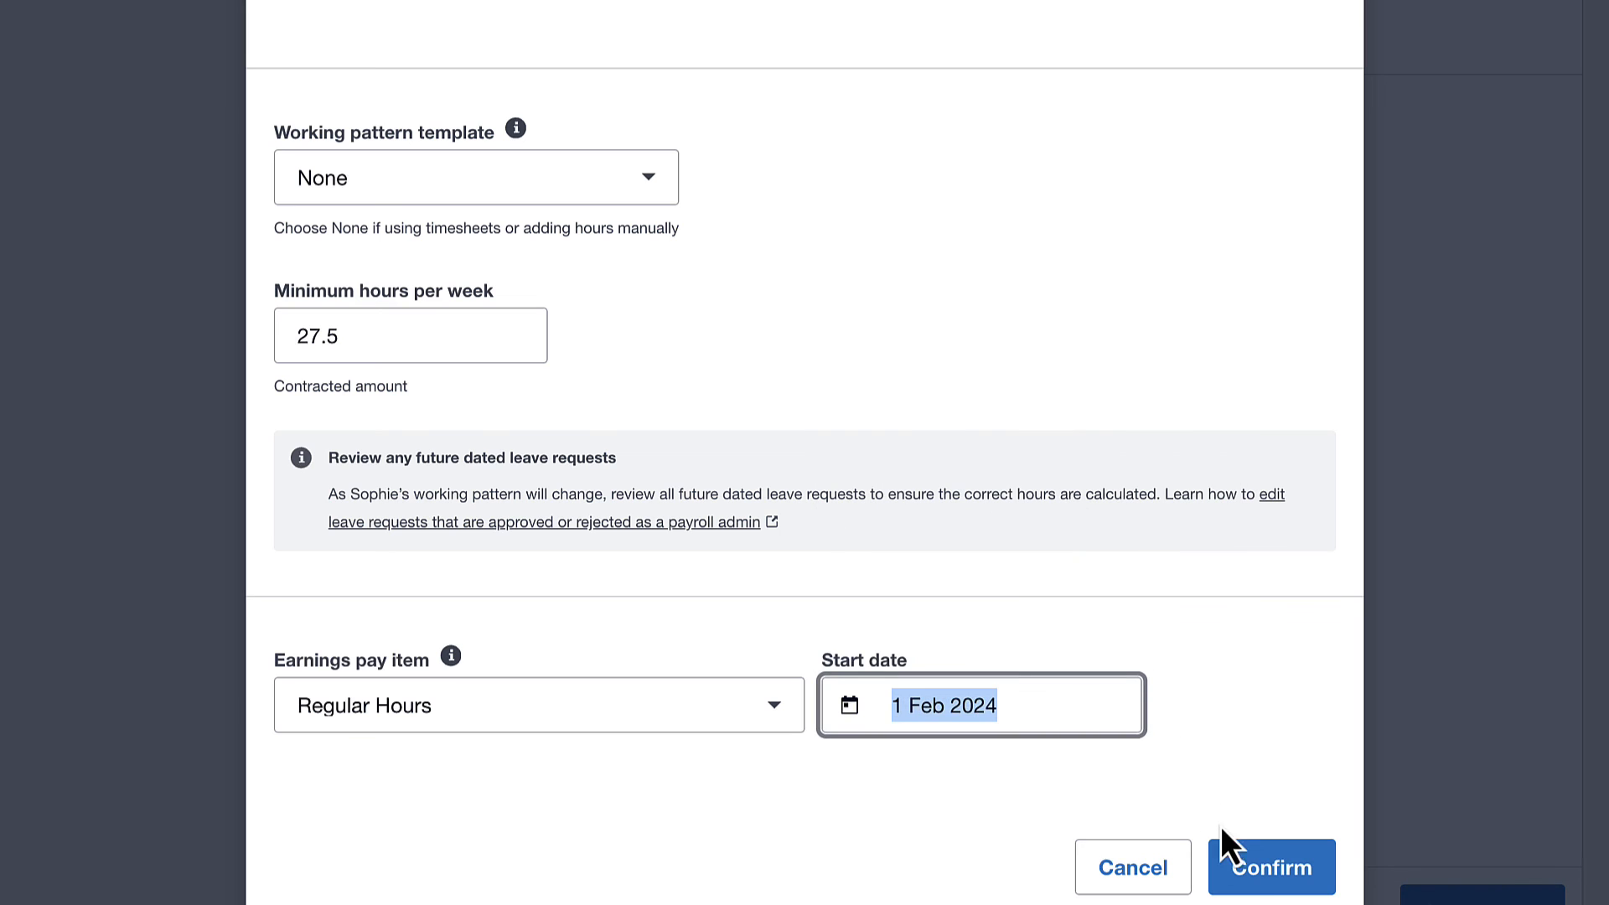
click(1248, 872)
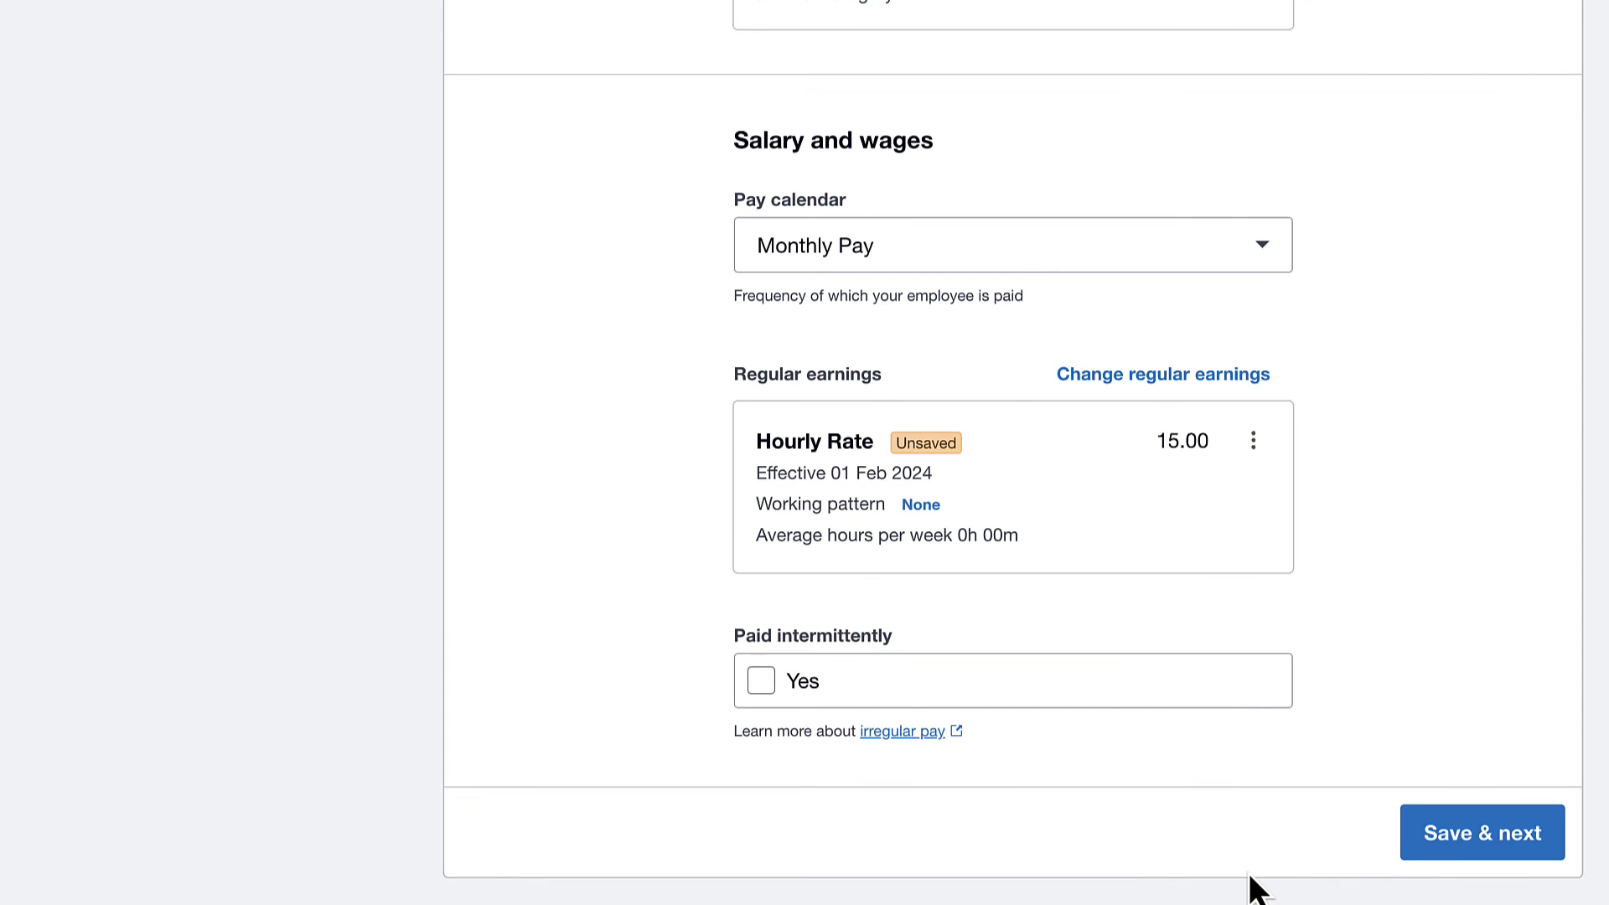
click(1420, 842)
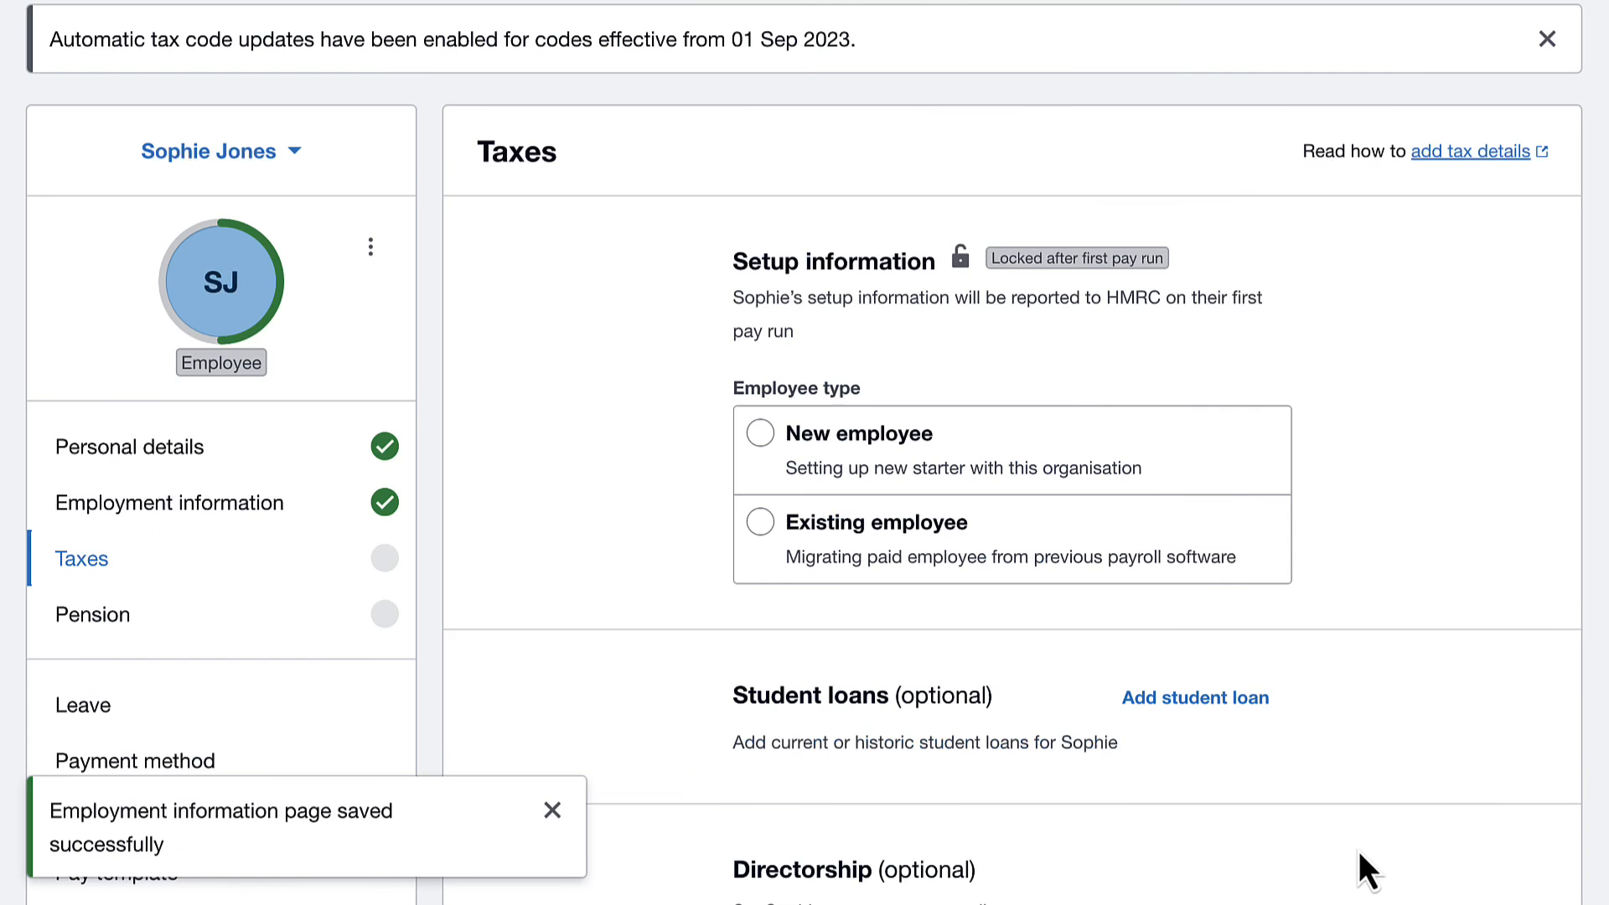